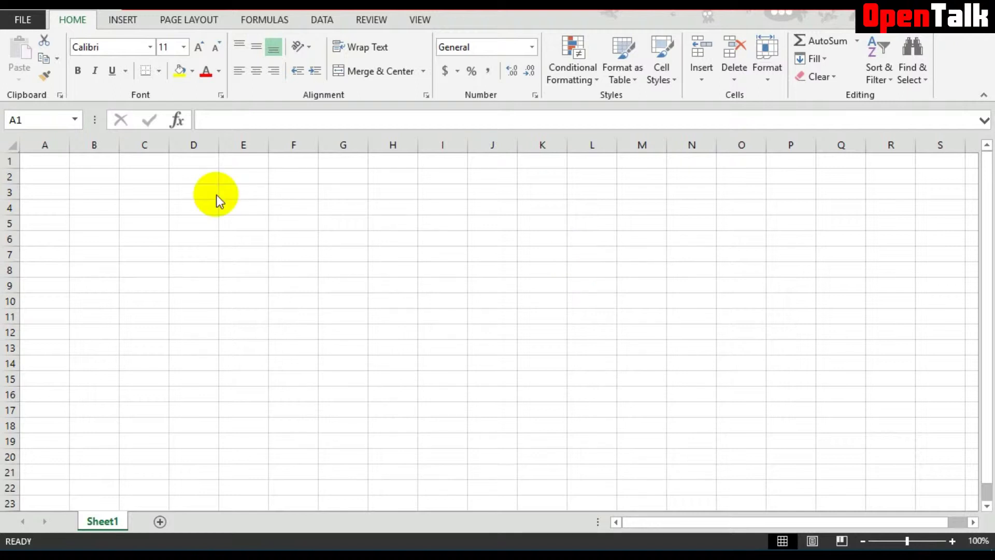
- Select single cells one at a time, first I6 and then C3
click(137, 195)
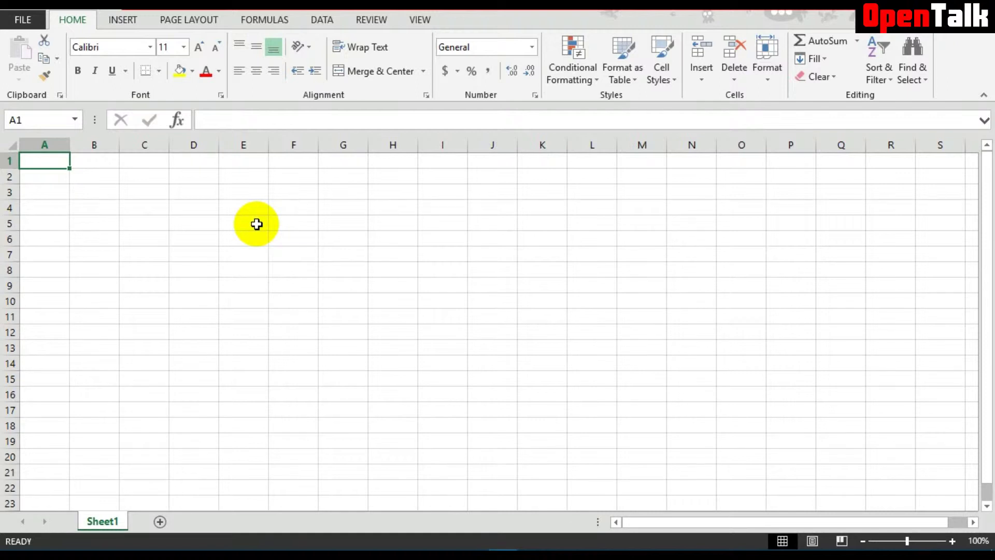
click(449, 240)
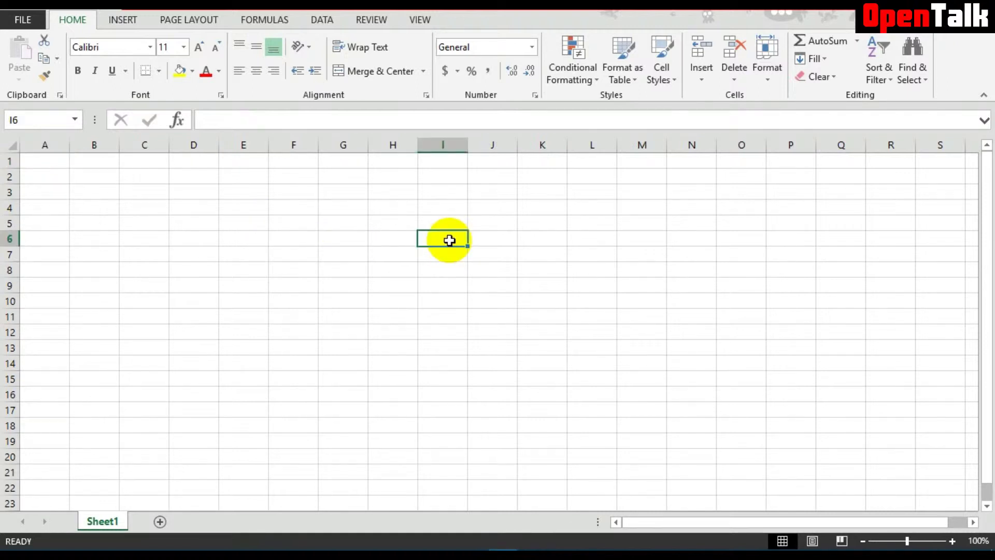
click(145, 191)
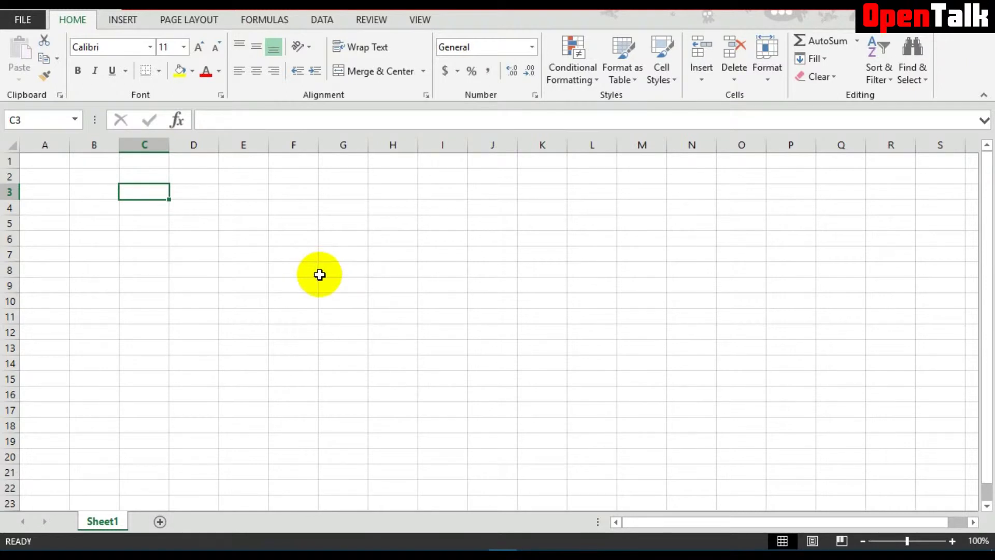
- Select entire columns F and C, followed by entire rows 5, 8 and 9, one at a time
click(292, 142)
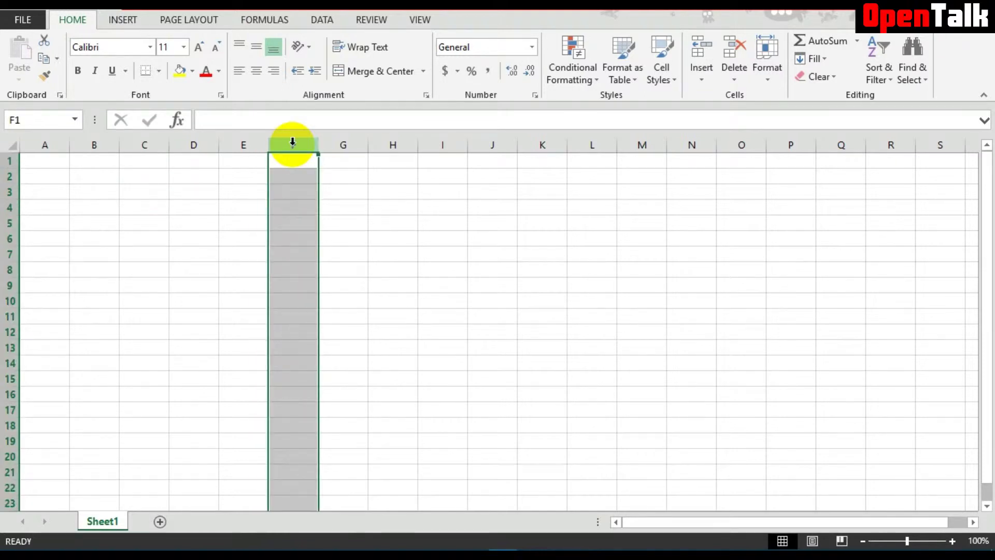
click(150, 143)
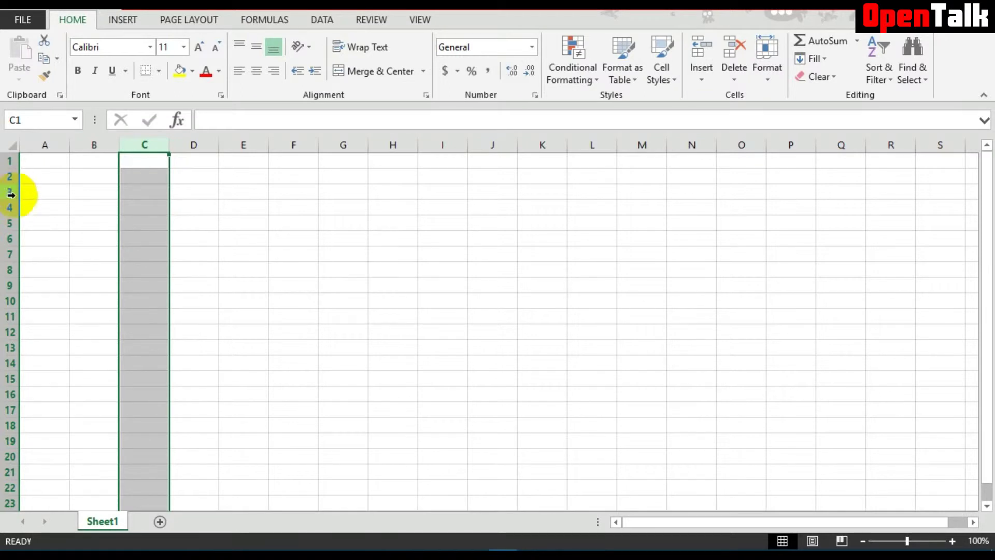
click(6, 225)
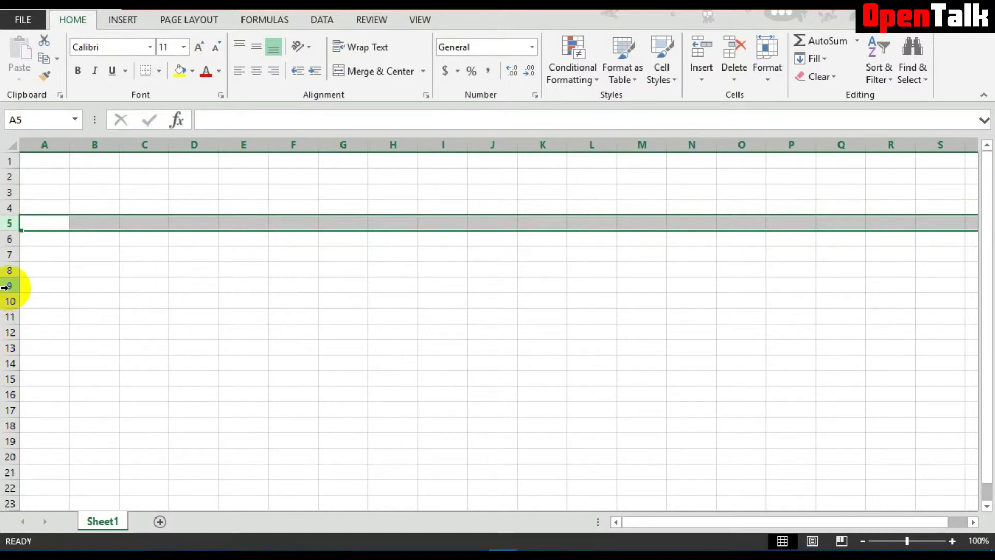
click(4, 270)
click(4, 287)
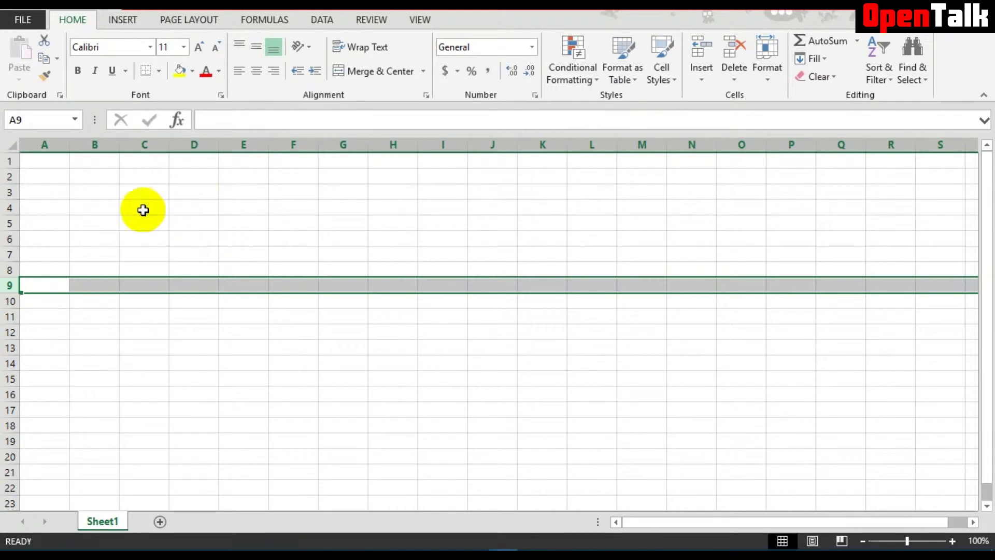
- Select the cell range C4:E7, then clear that selection by choosing cell F9
click(138, 206)
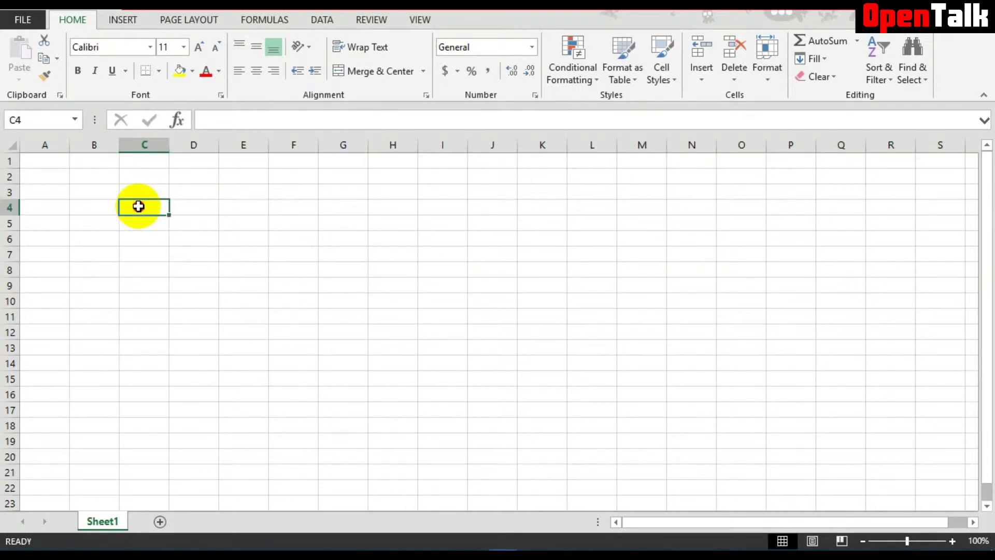
drag(138, 207, 233, 255)
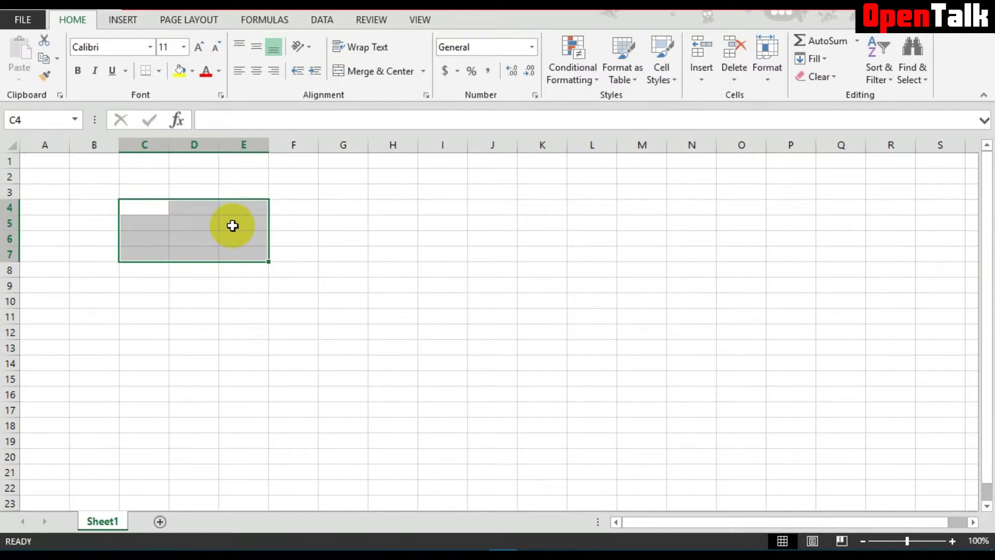
click(284, 287)
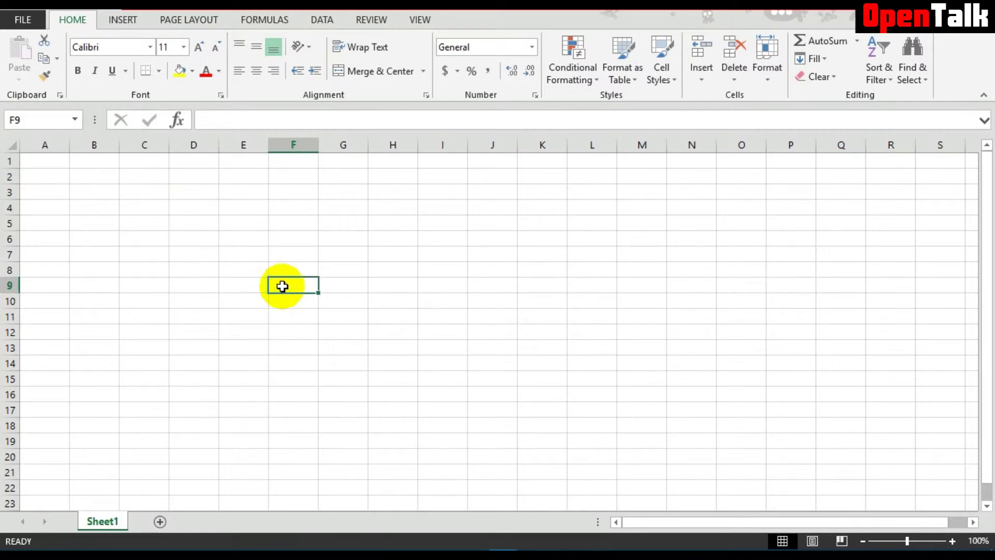
- Select cell D5, then its entire column D and its entire row 5, and finish on cell C8
click(205, 226)
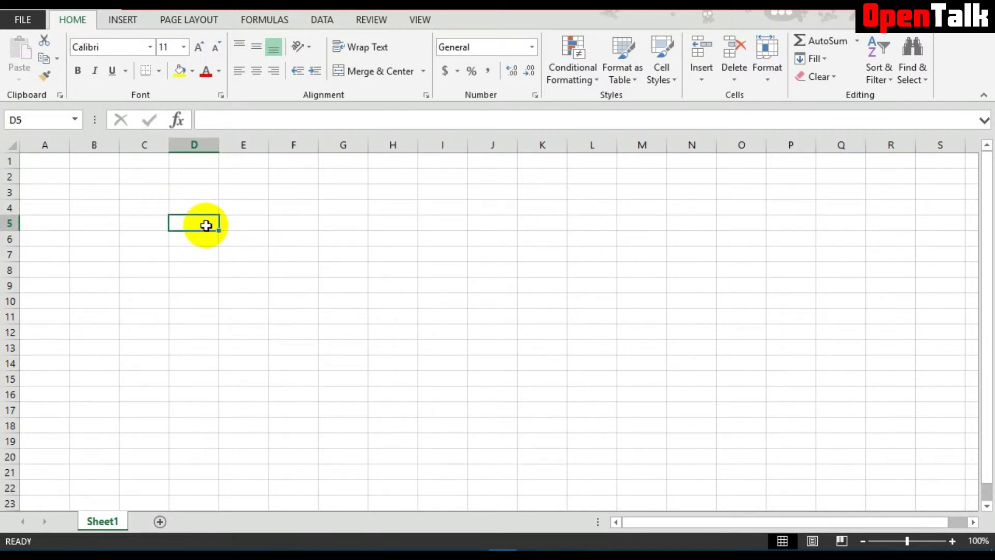
click(204, 145)
click(8, 221)
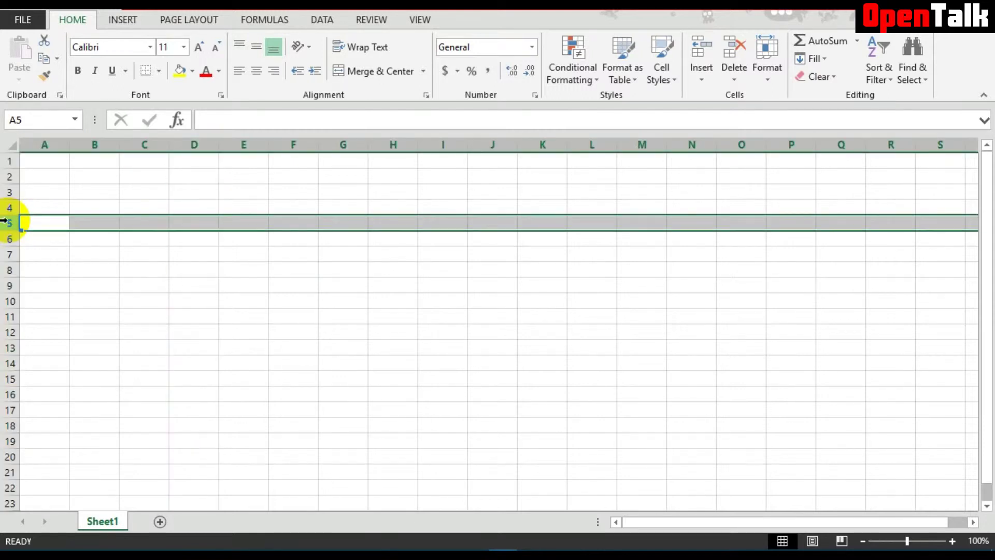
click(123, 265)
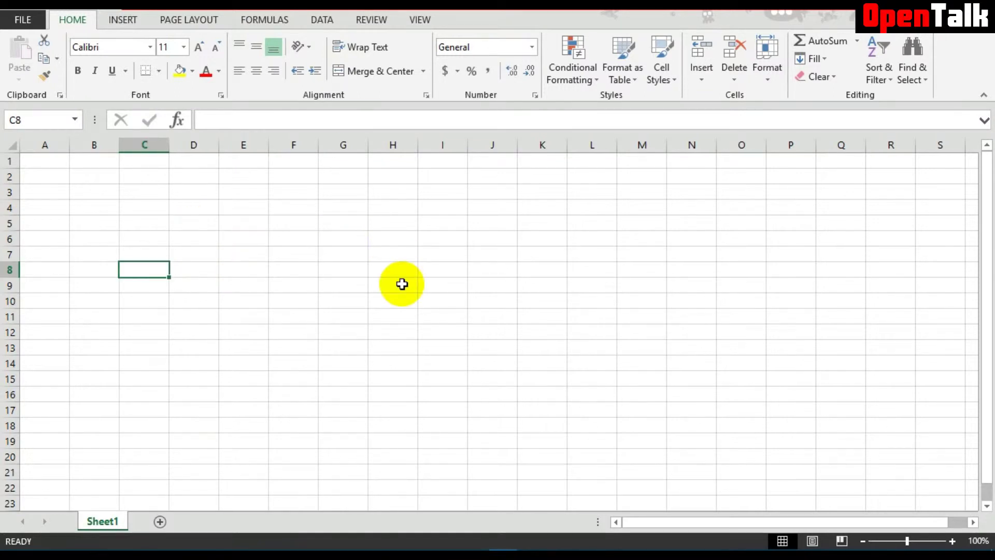
- Select the non-adjacent cells D7, G8 and D13 together, then return to a single-cell selection at D4
click(205, 251)
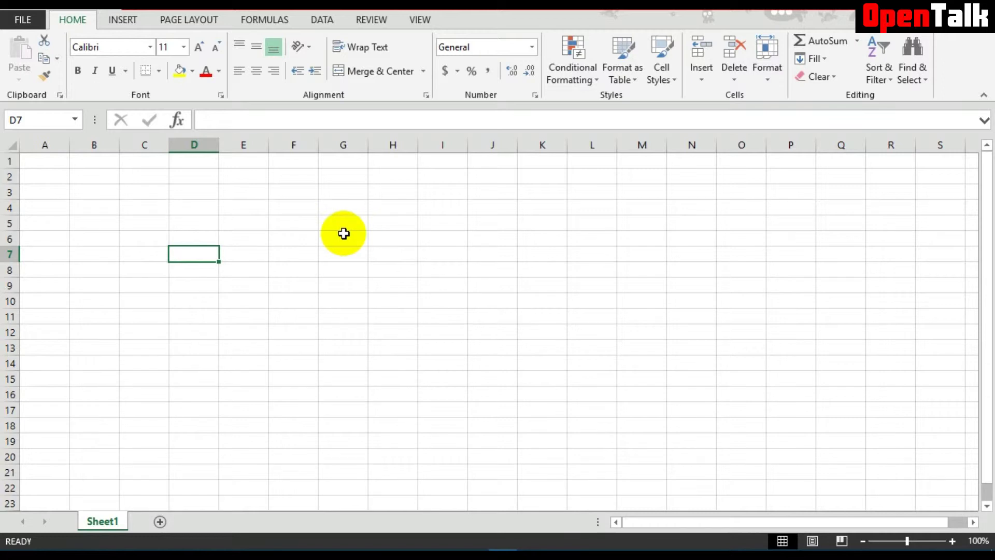
ctrl+click(350, 275)
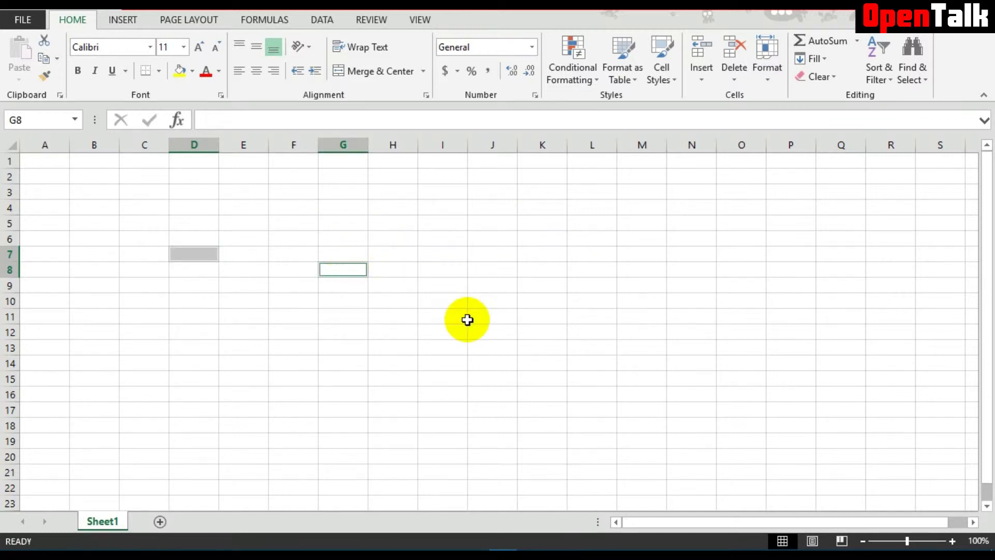
ctrl+click(205, 343)
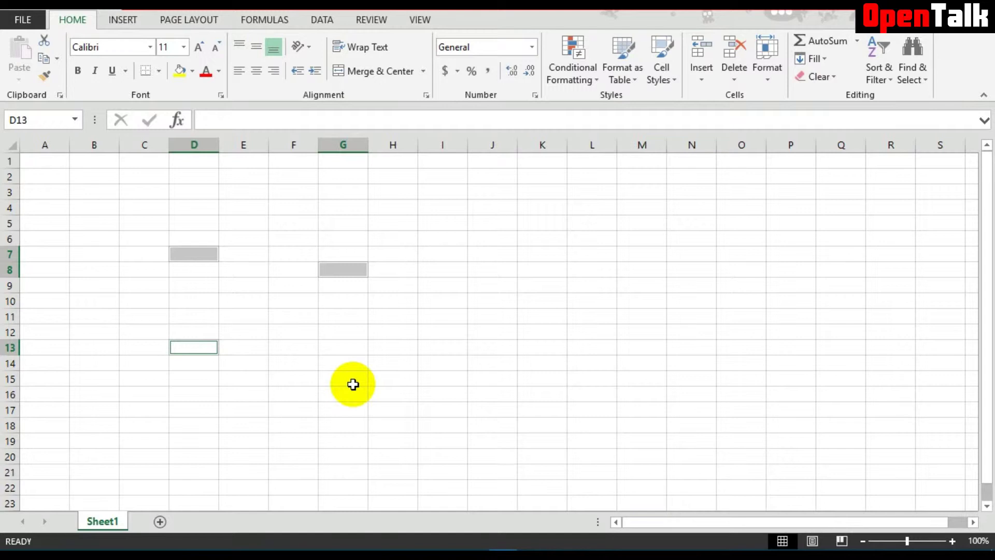
click(210, 209)
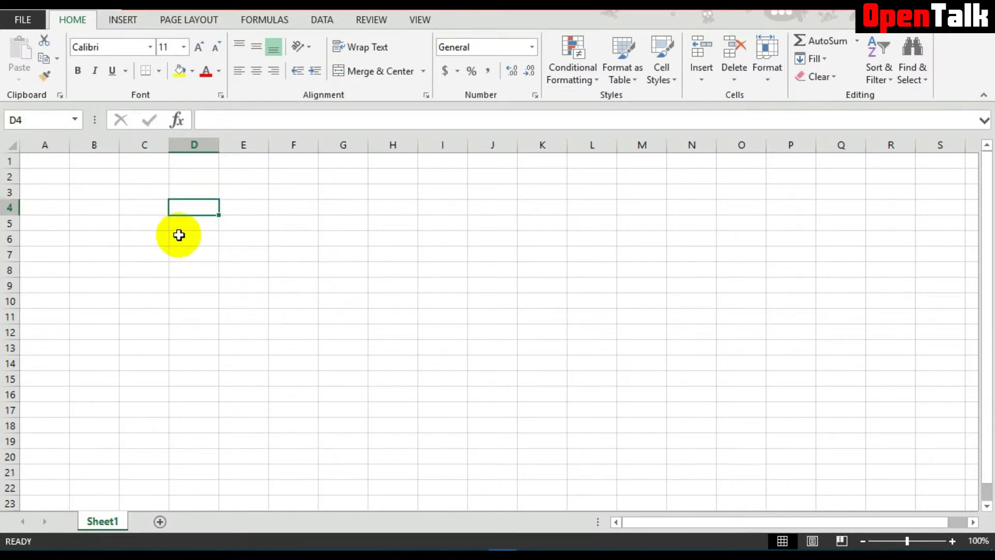
- Enter 2 in cell C4 and fill that value down through C18
click(150, 208)
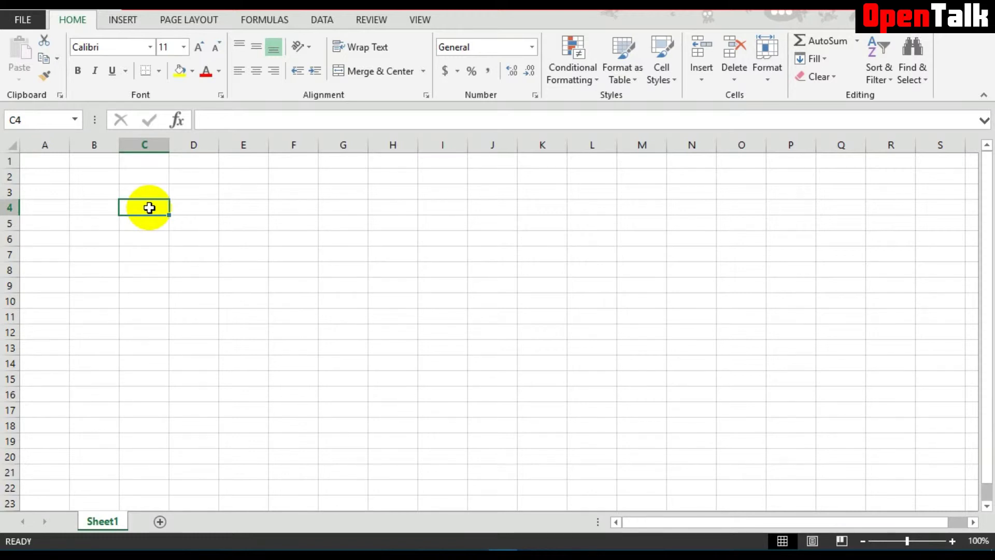
text(2)
key(Return)
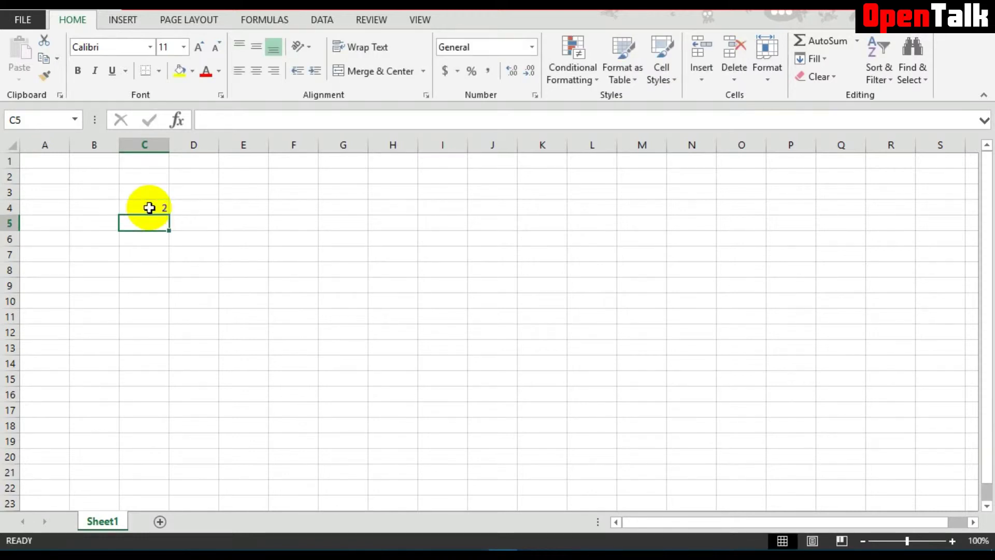
click(149, 207)
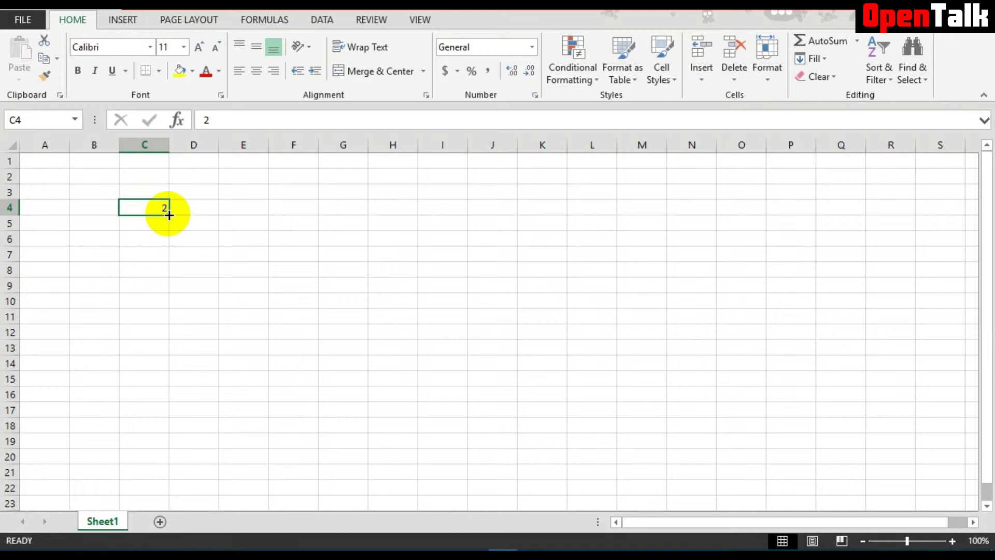
drag(169, 215, 162, 431)
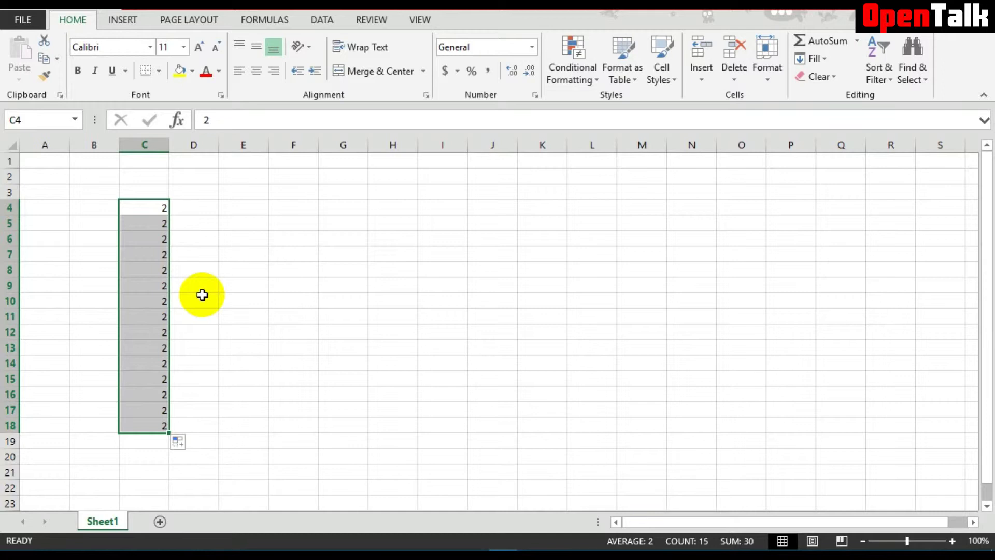
- Enter 2 in D4 and 4 in D5, then extend the number series down through D18
click(195, 209)
text(2)
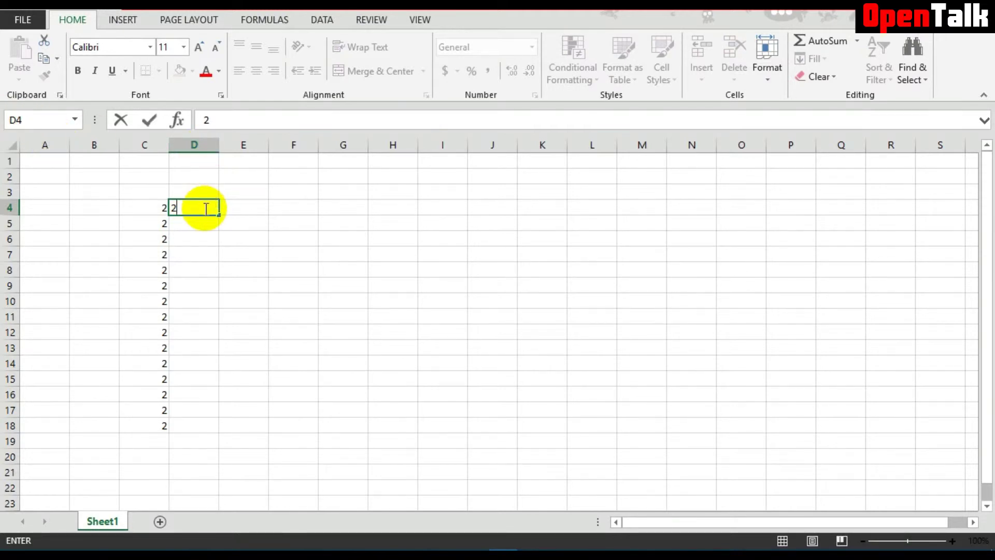
key(Return)
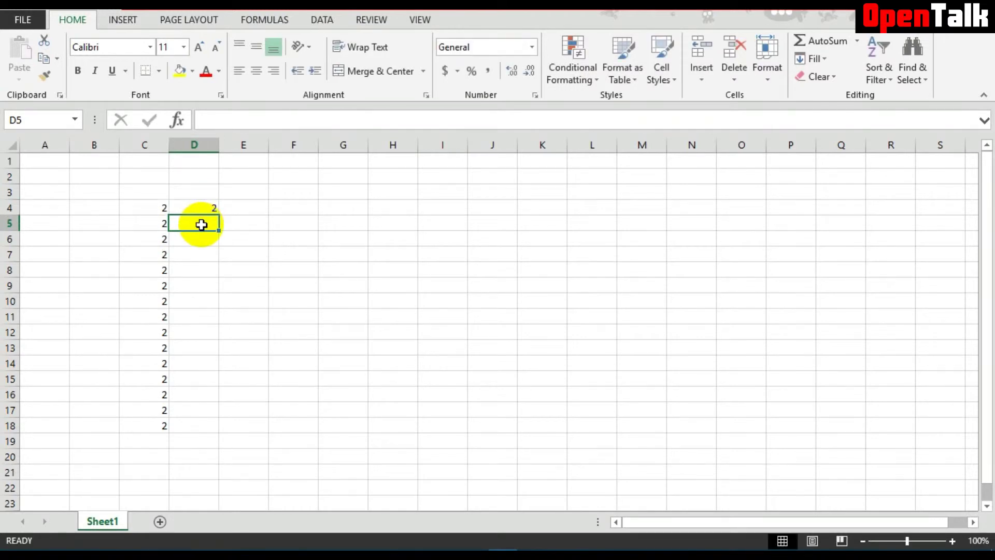
text(45)
key(BackSpace)
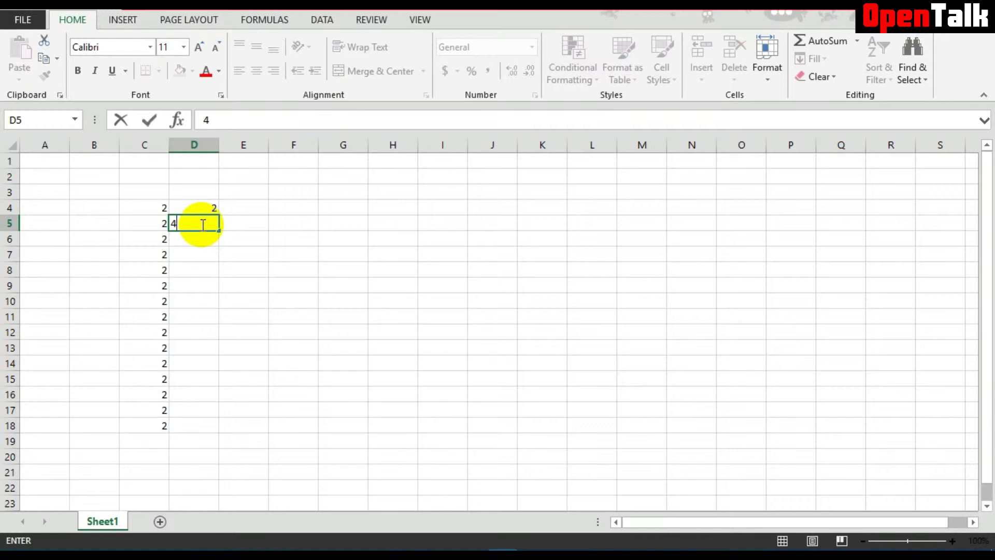
click(237, 224)
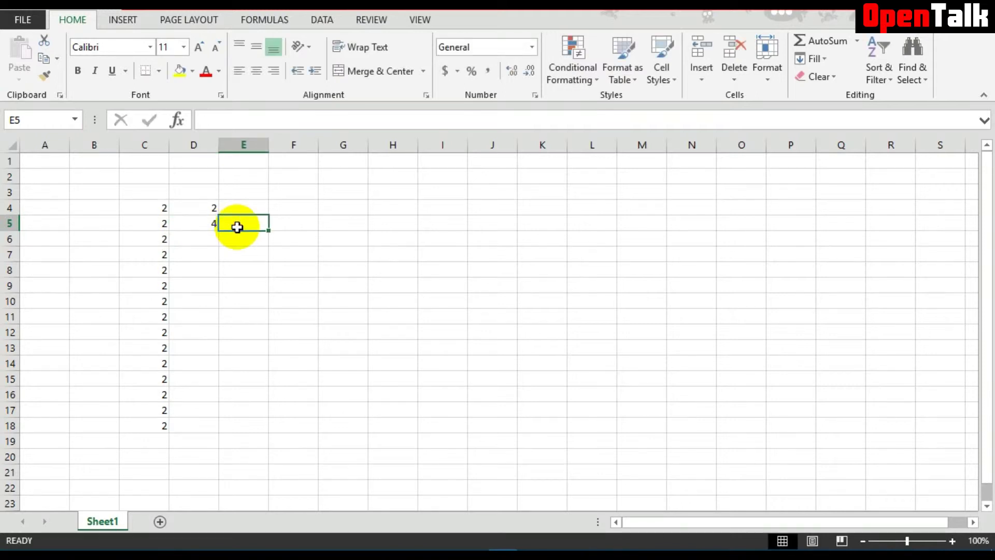
click(209, 208)
drag(209, 207, 209, 224)
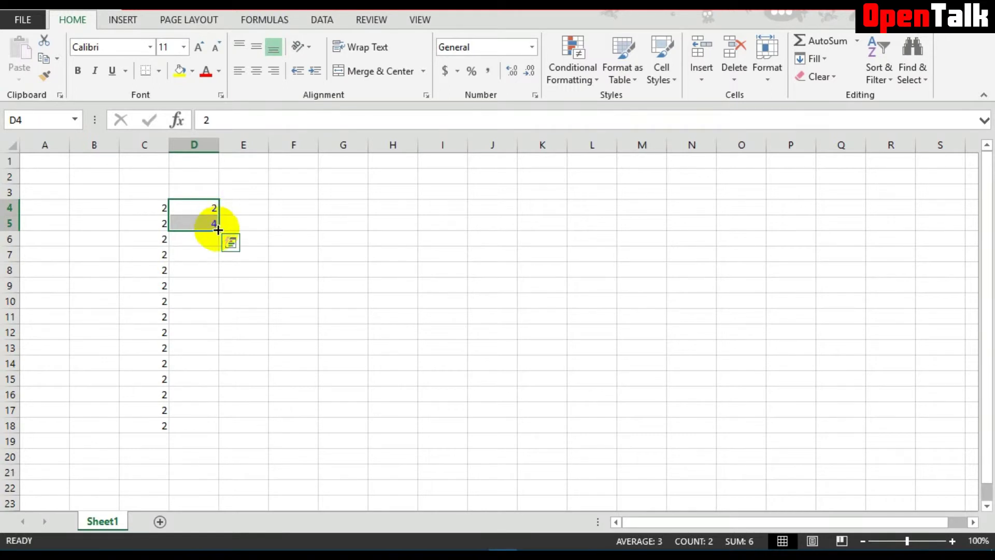
drag(218, 231, 201, 431)
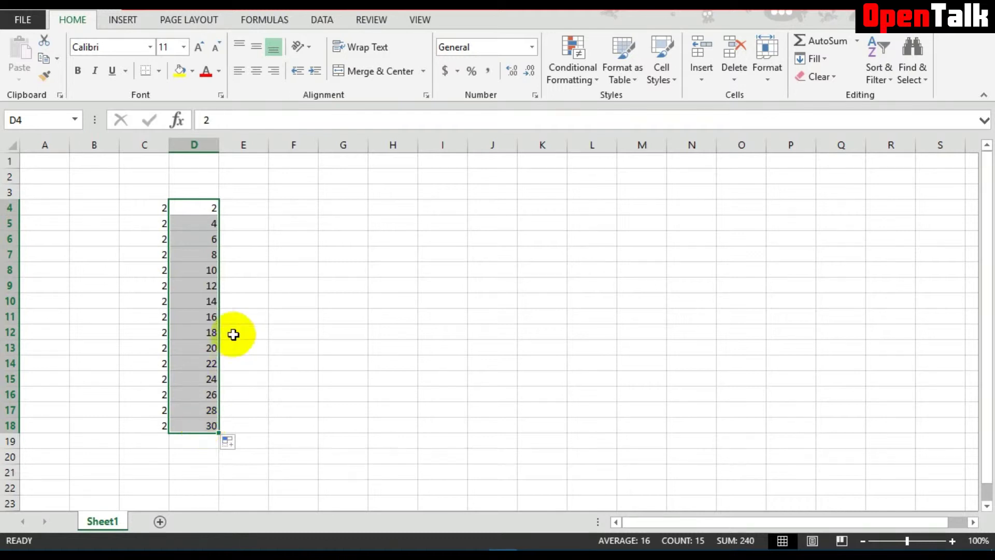
- Enter the dates 6/13/2016 in E4 and 6/16/2016 in E5, then extend the date series down through E18
click(245, 209)
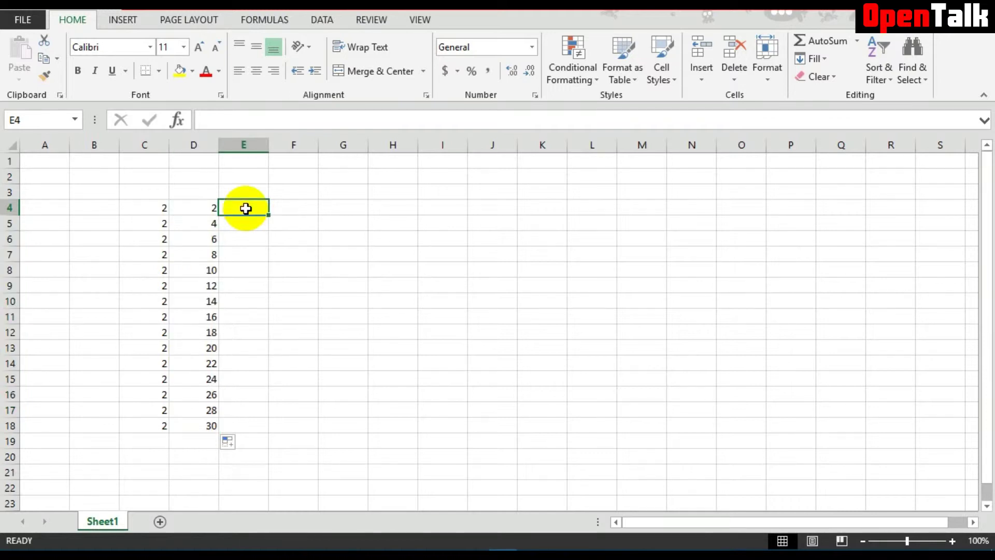
text(6)
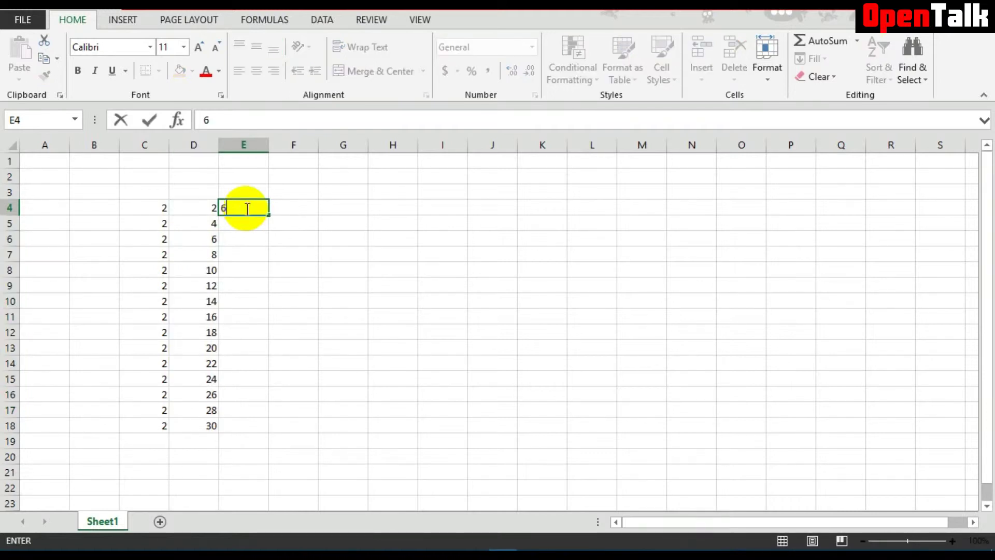
text(/13/2016)
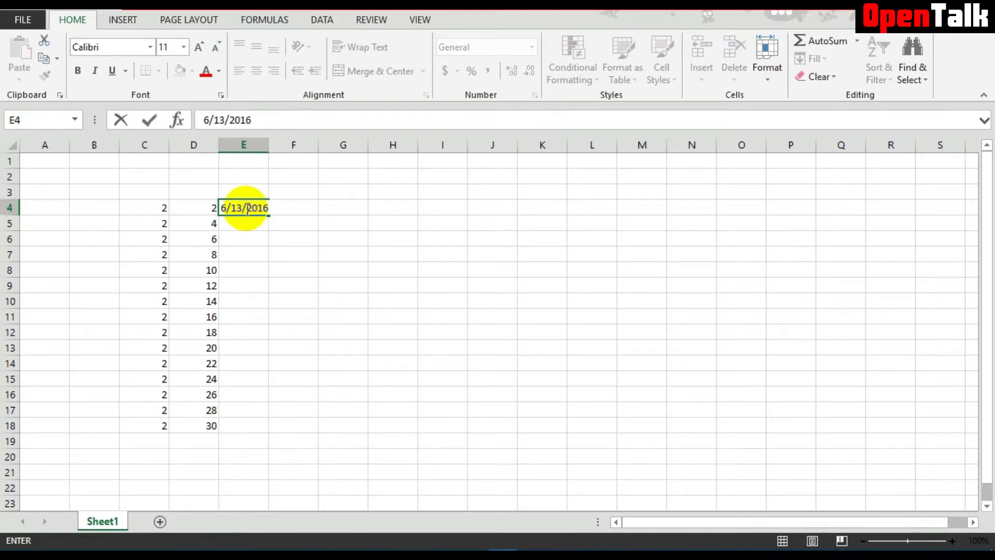
click(241, 219)
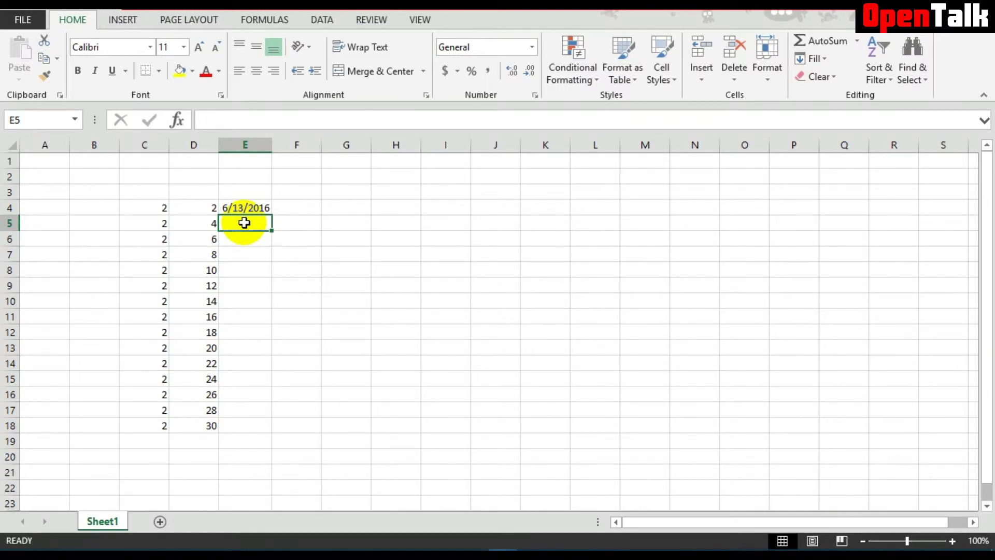
text(6/0)
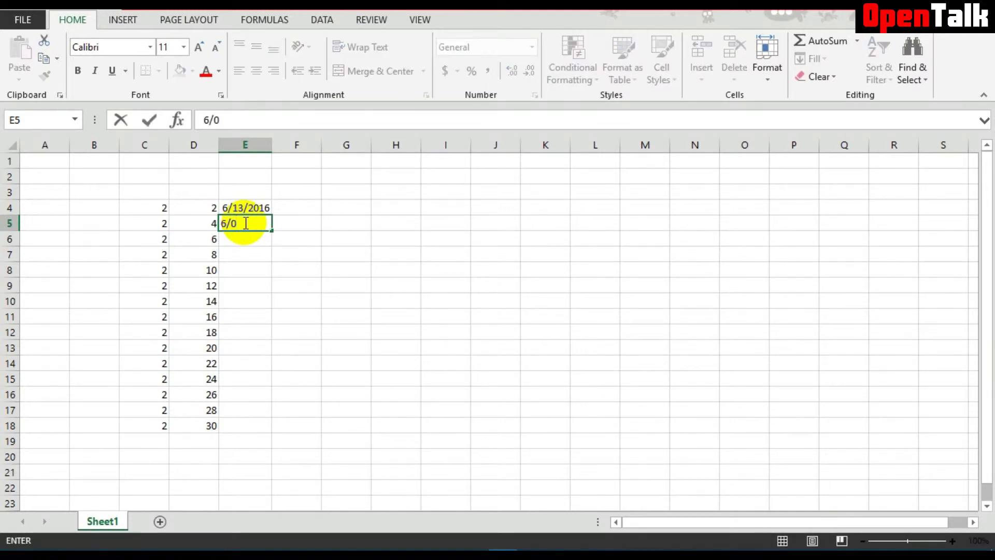
key(BackSpace)
text(16/2016)
click(299, 236)
drag(248, 206, 256, 432)
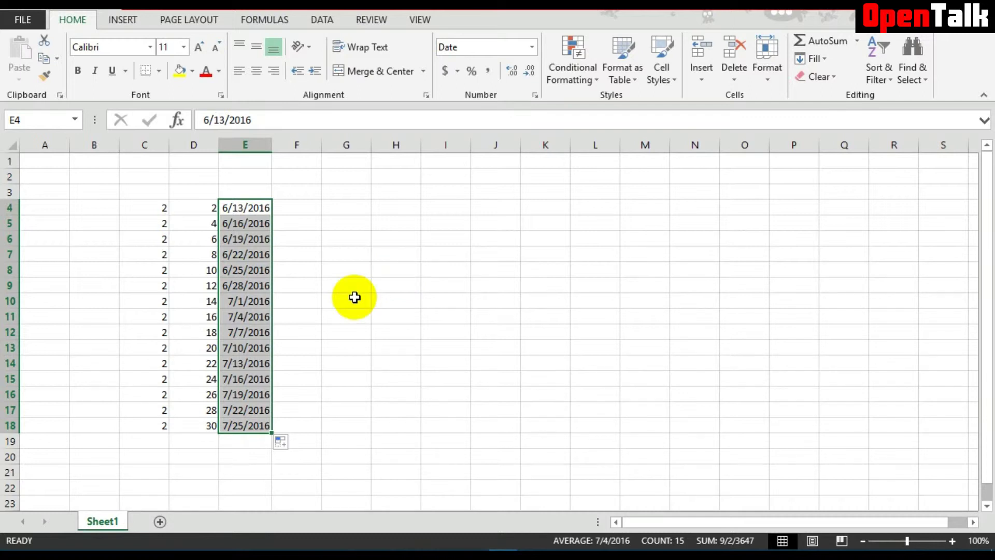
click(346, 260)
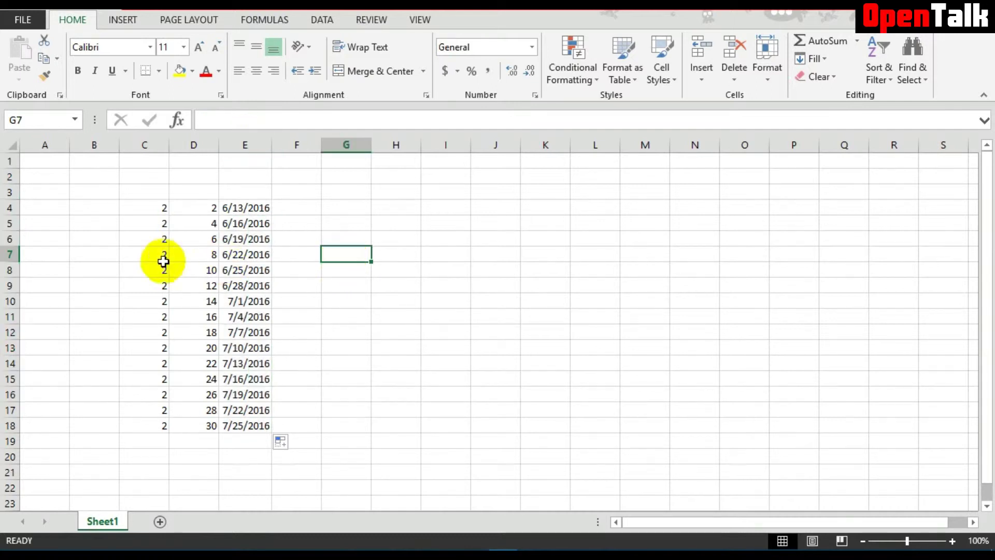
- Move the column of 2s from C4:C18 to L3:L17
drag(155, 207, 151, 426)
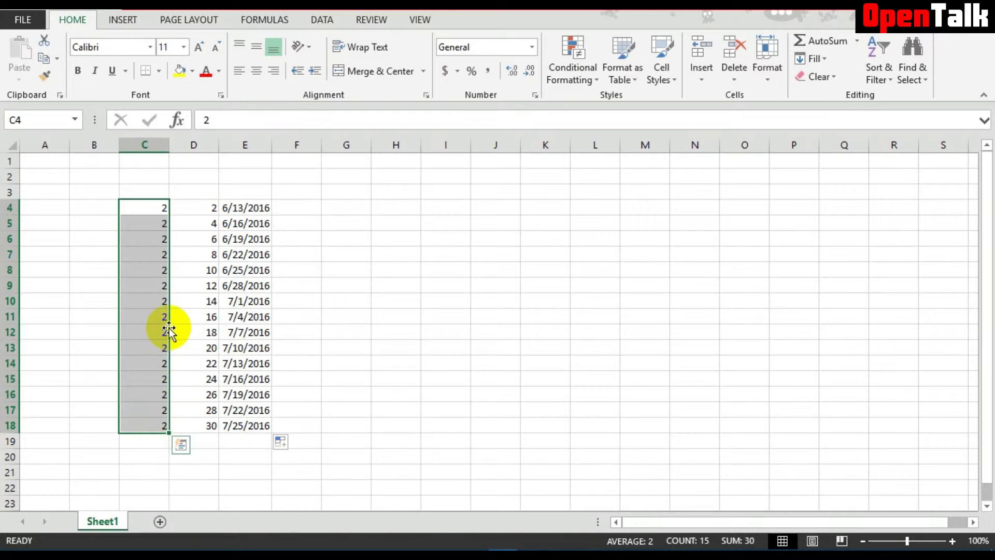
drag(168, 327, 169, 327)
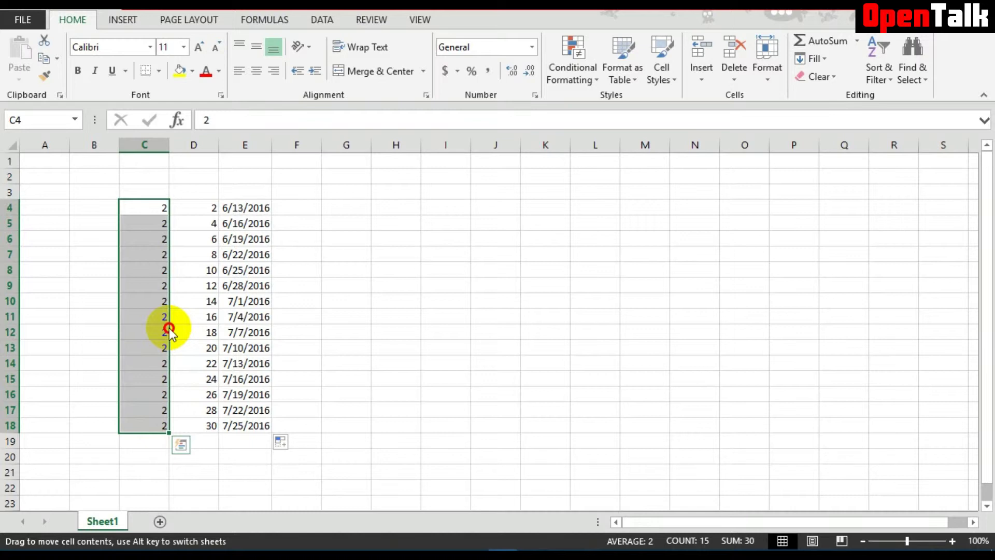
drag(169, 328, 612, 322)
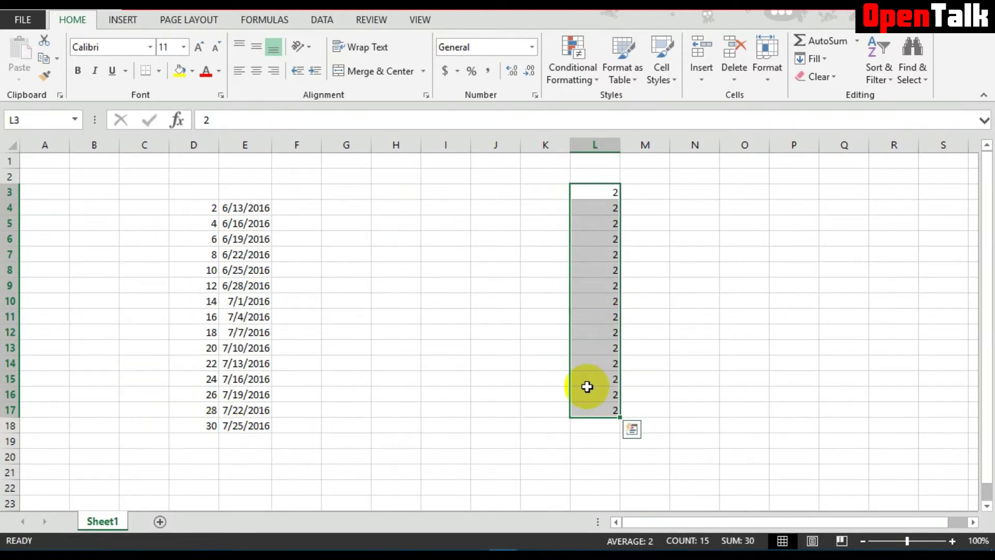
click(510, 376)
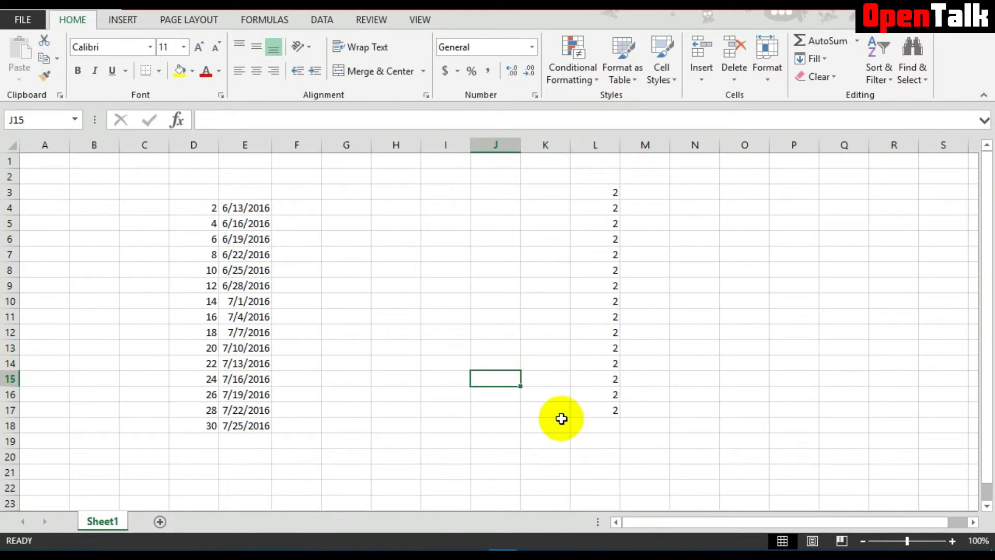
- Try copying the values in L3:L17 and pasting them into column P starting at P4
click(611, 189)
drag(612, 190, 607, 407)
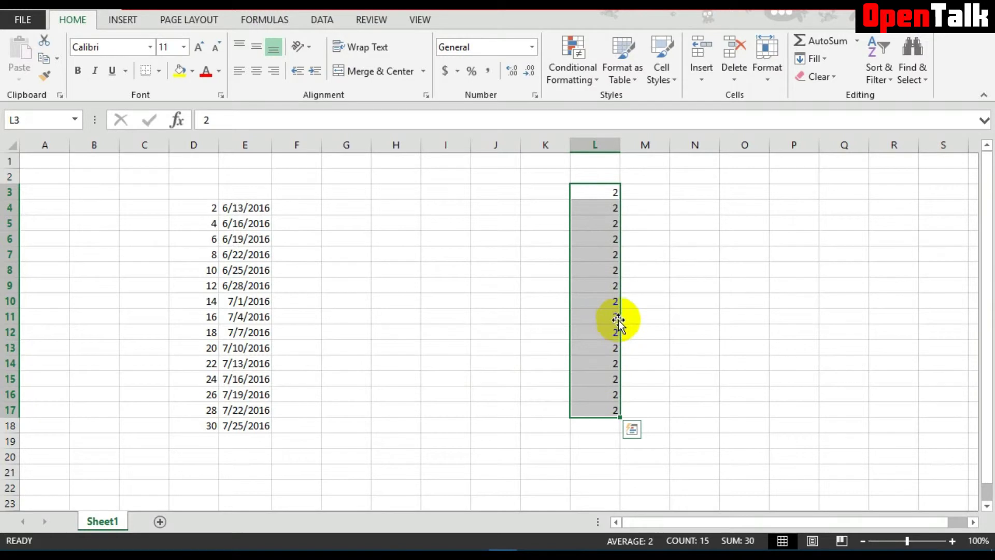
right_click(620, 314)
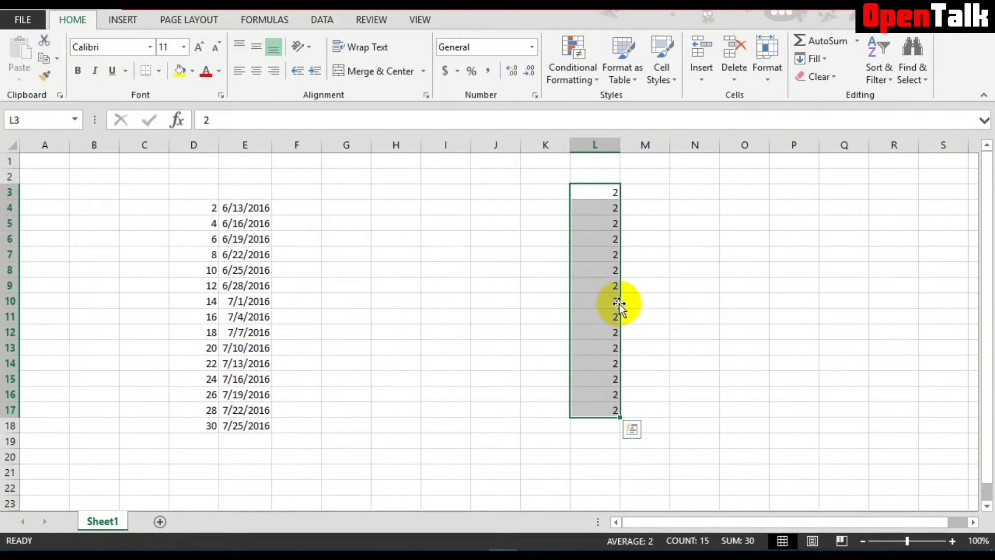
key(ctrl+c)
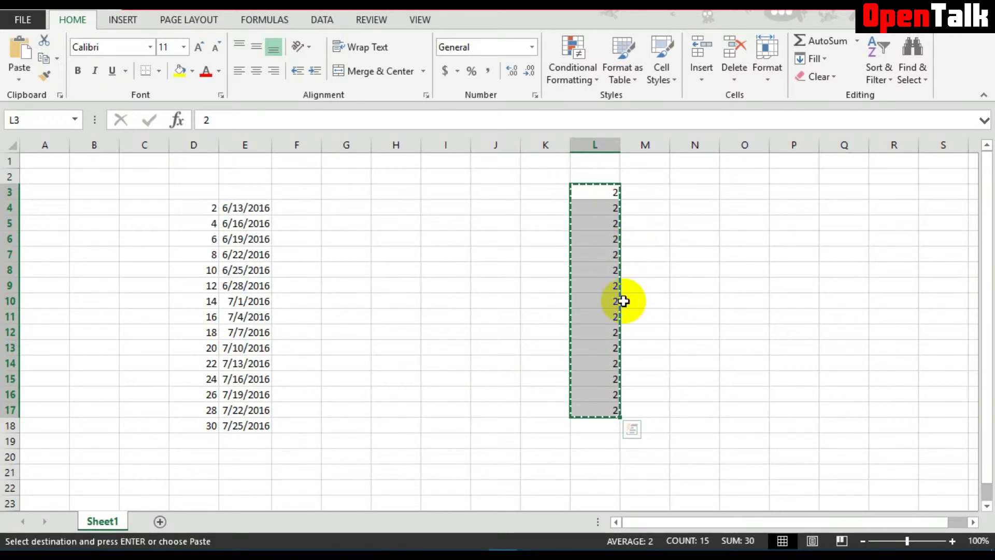
click(807, 207)
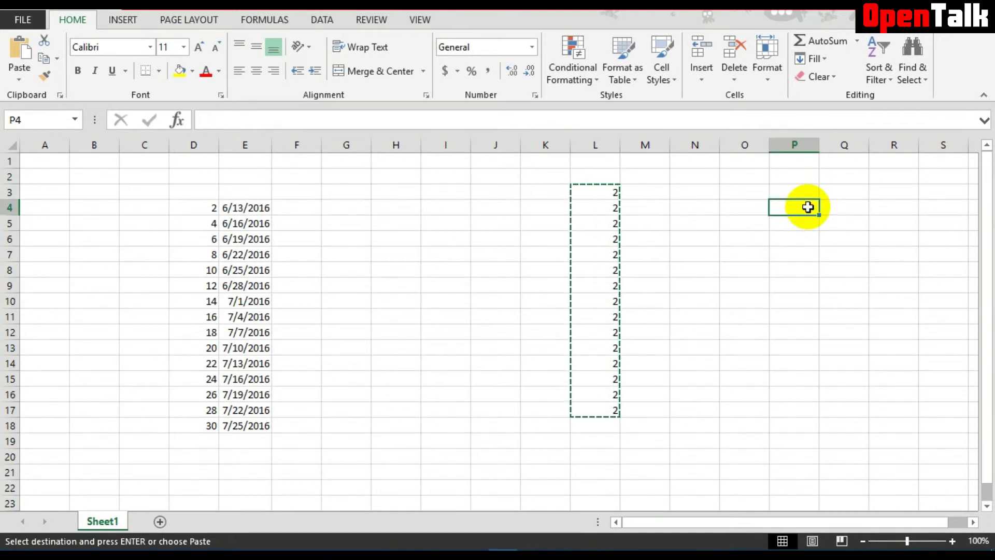
key(ctrl+v)
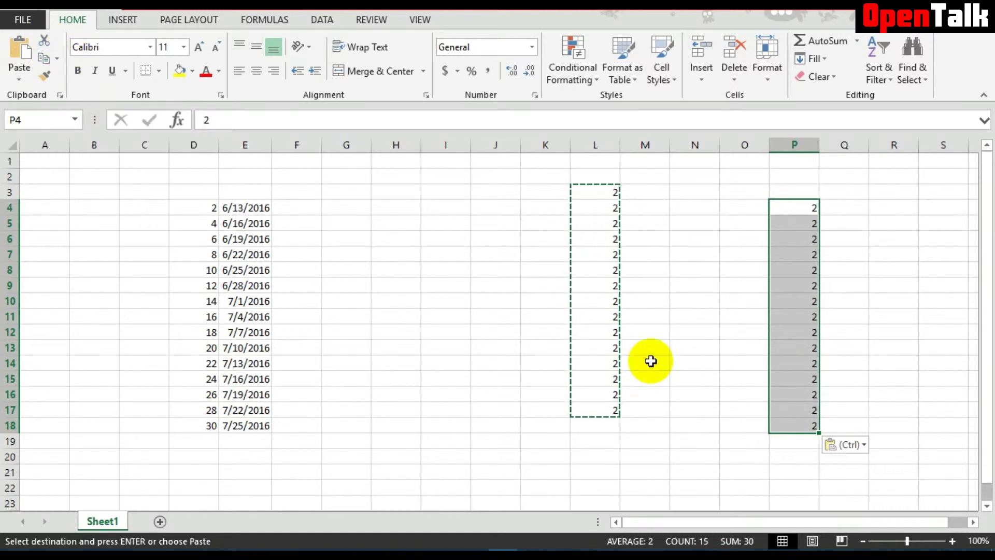
drag(648, 352, 648, 363)
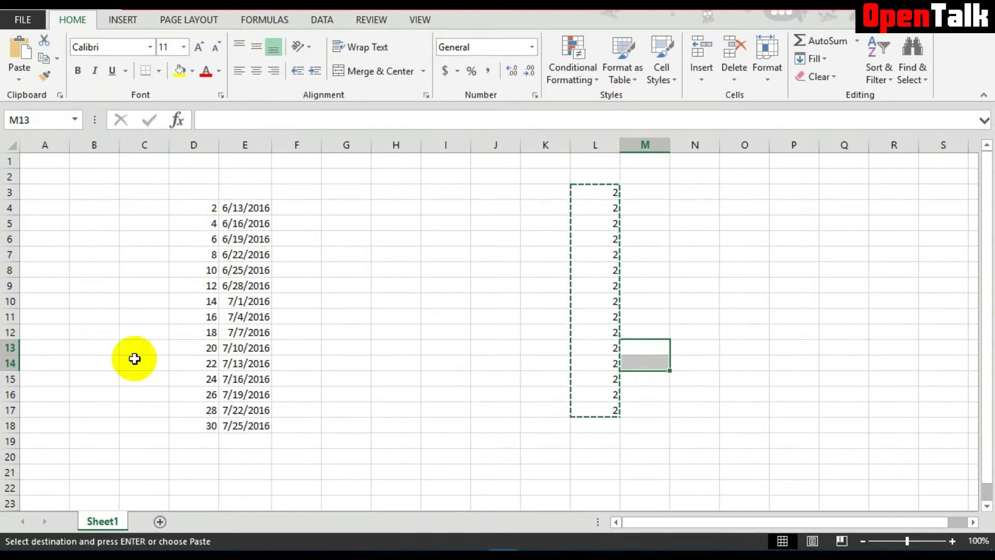
- Insert a blank row above row 5 and a blank column before column E
click(7, 224)
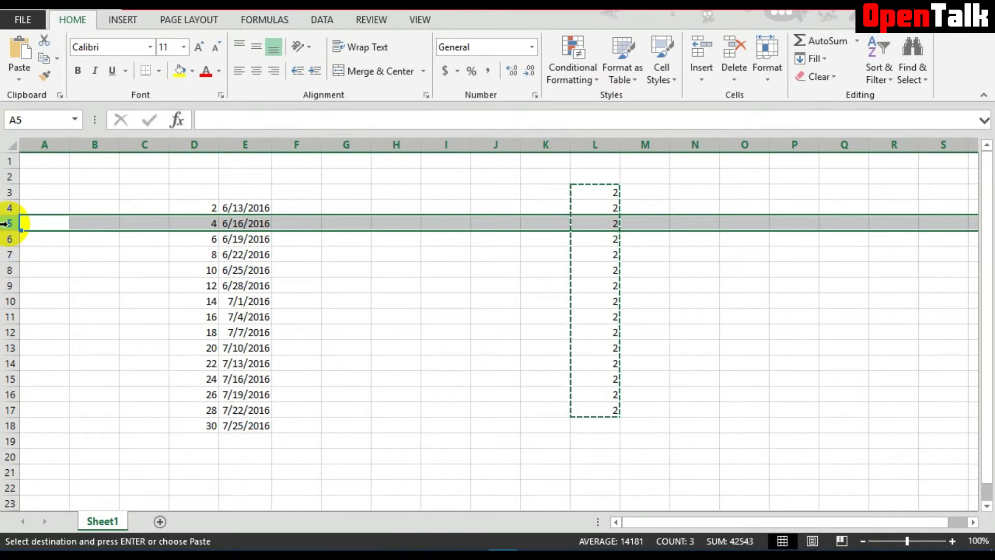
right_click(7, 224)
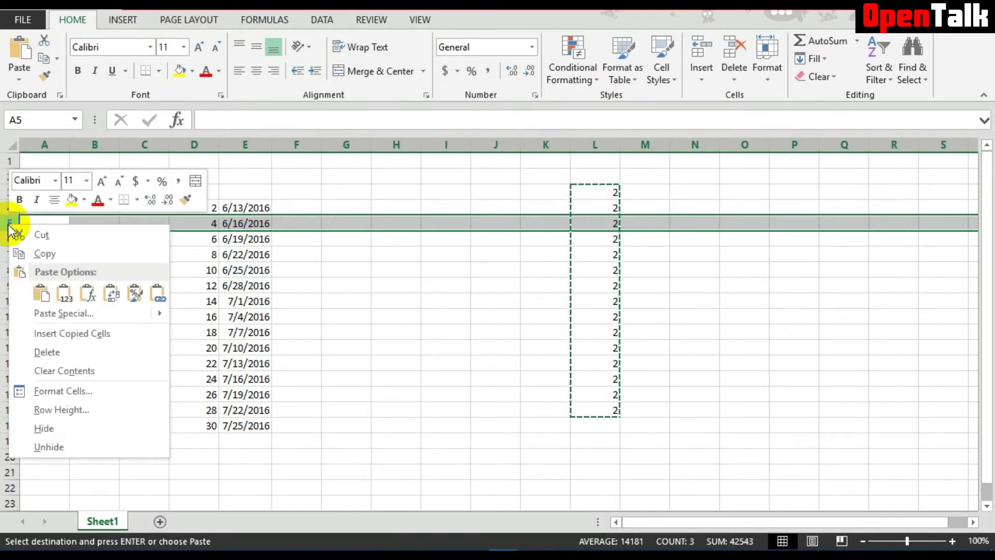
click(52, 330)
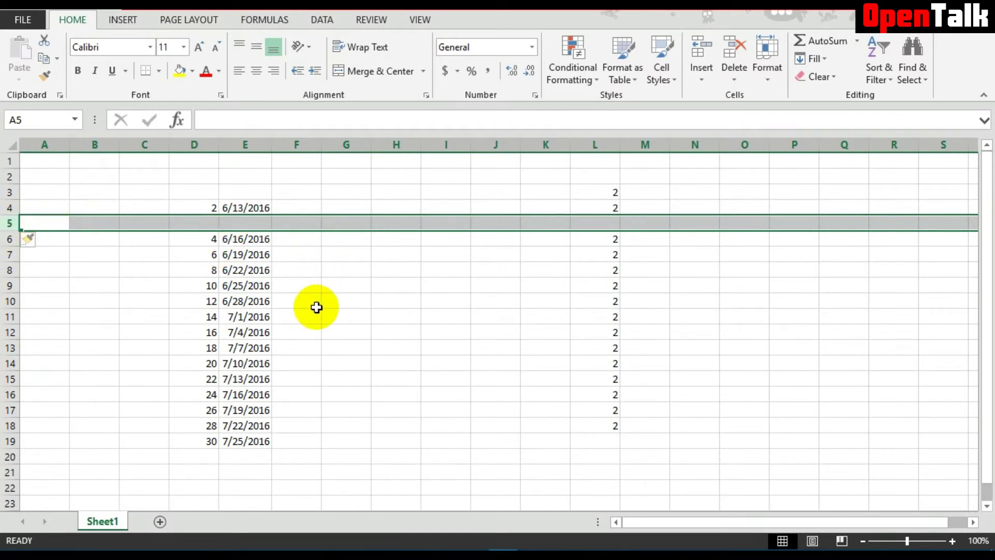
click(246, 145)
right_click(246, 146)
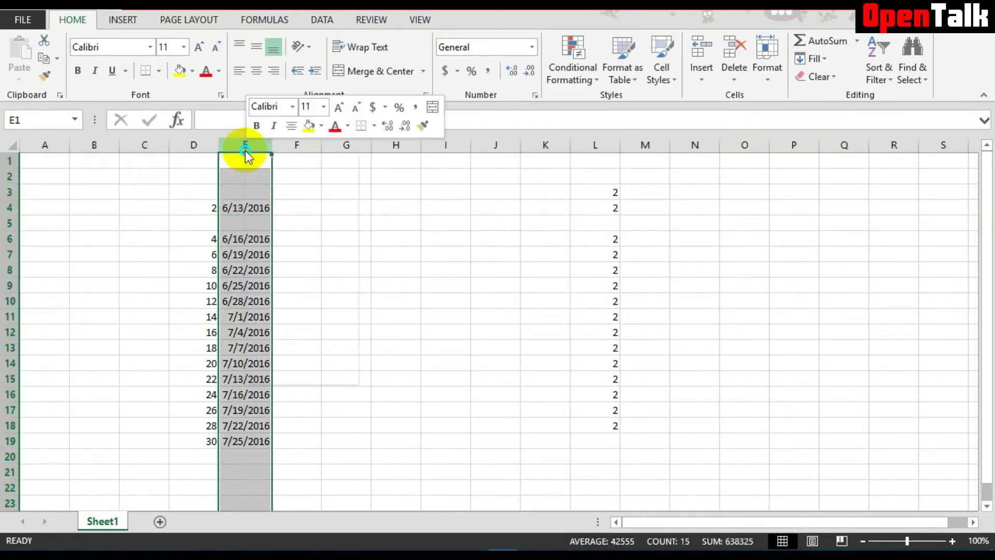
click(288, 257)
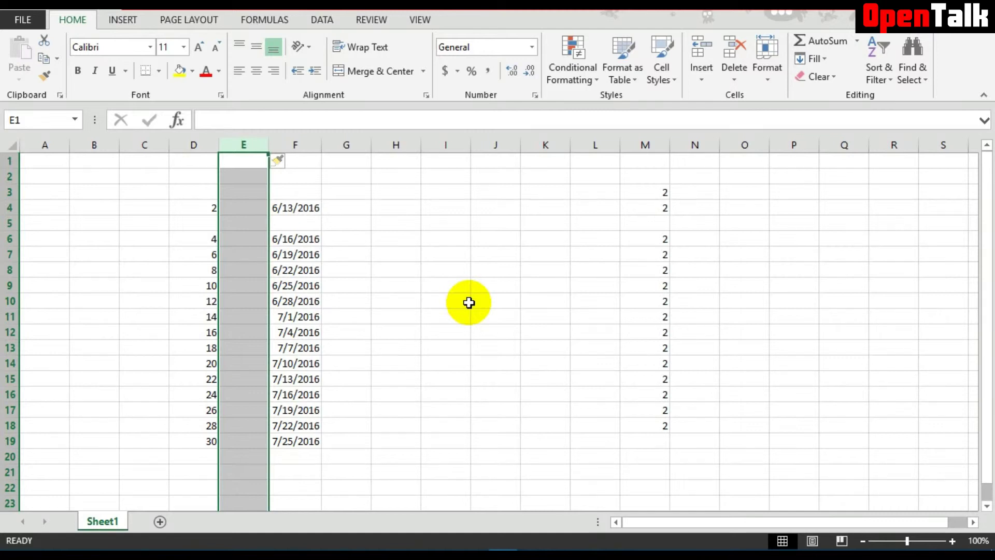
- Enter Jan in I4 and Feb in I5, then extend the month series down through I20
click(434, 211)
text(Jan)
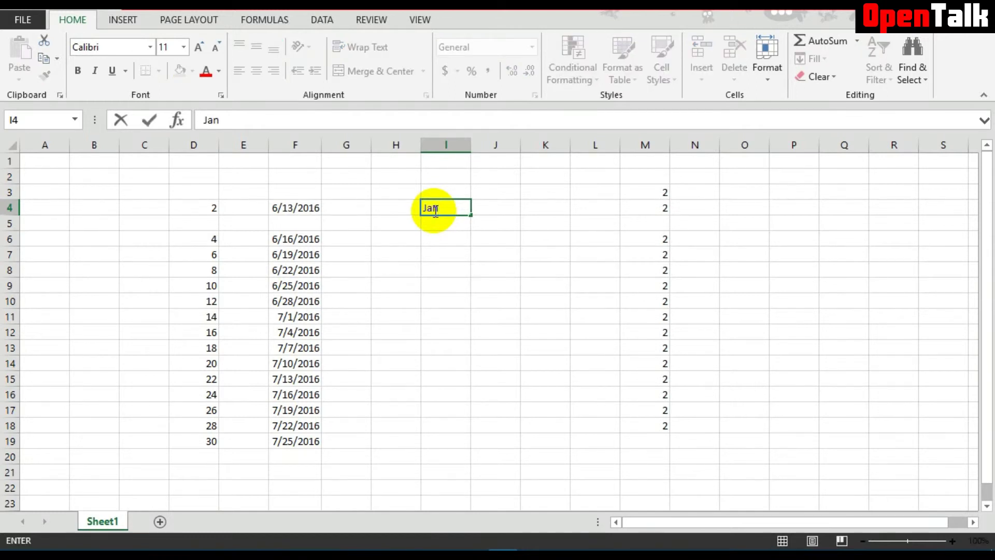
key(Return)
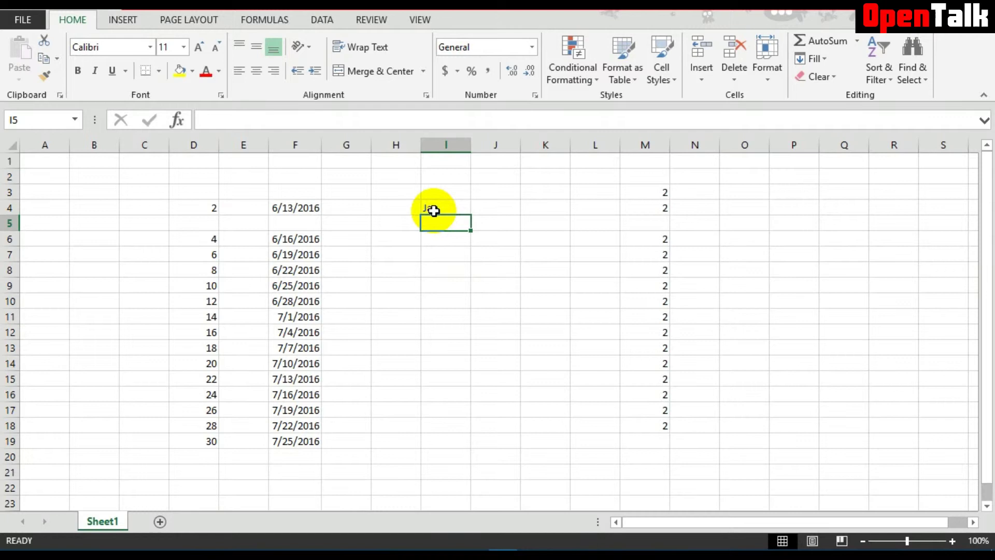
text(Feb)
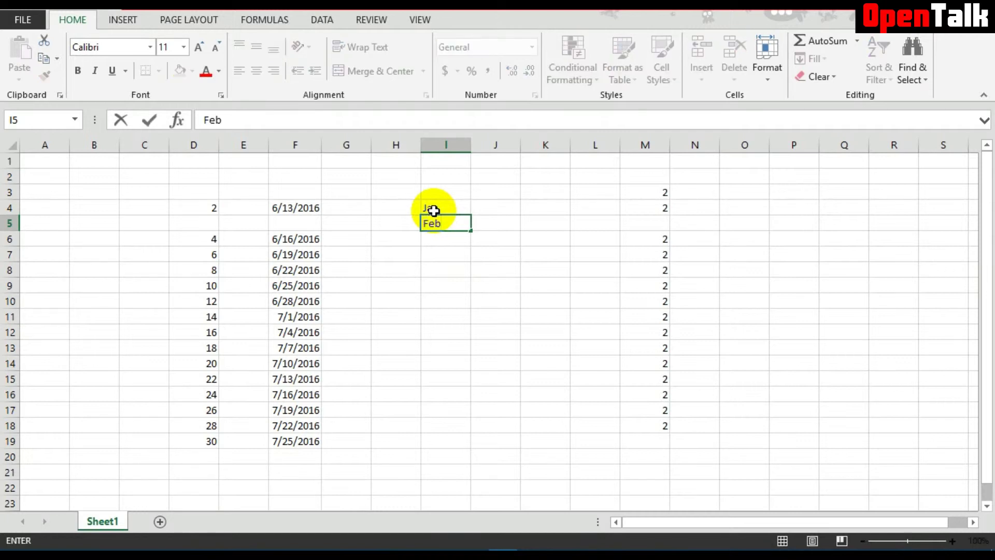
key(Return)
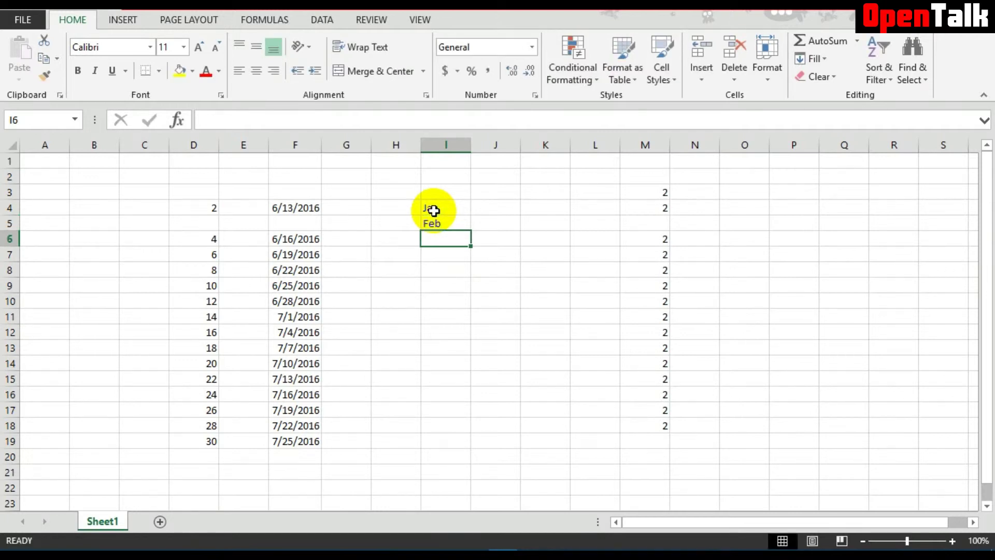
drag(443, 210, 448, 459)
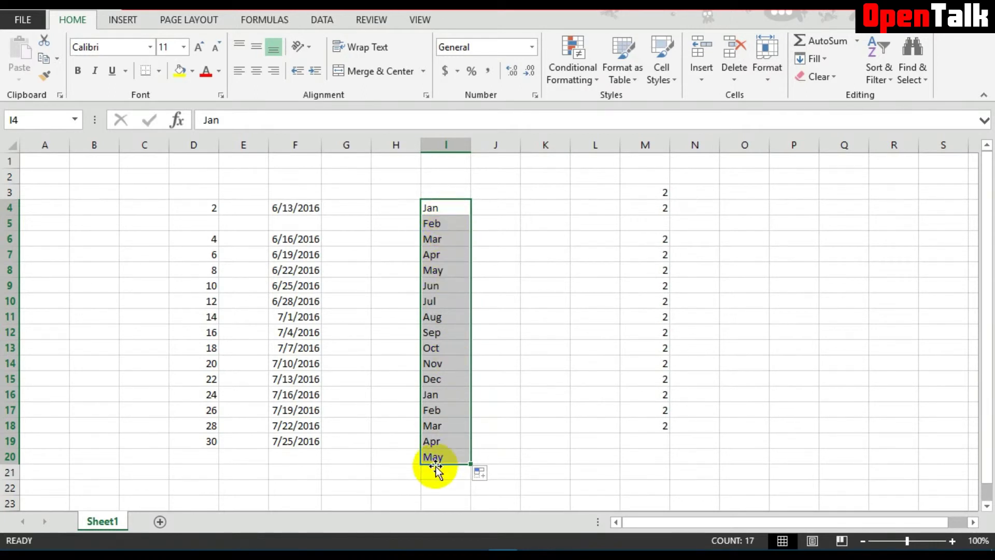
- Enter Product1 in K4 and extend the numbered product series down through K20
click(538, 210)
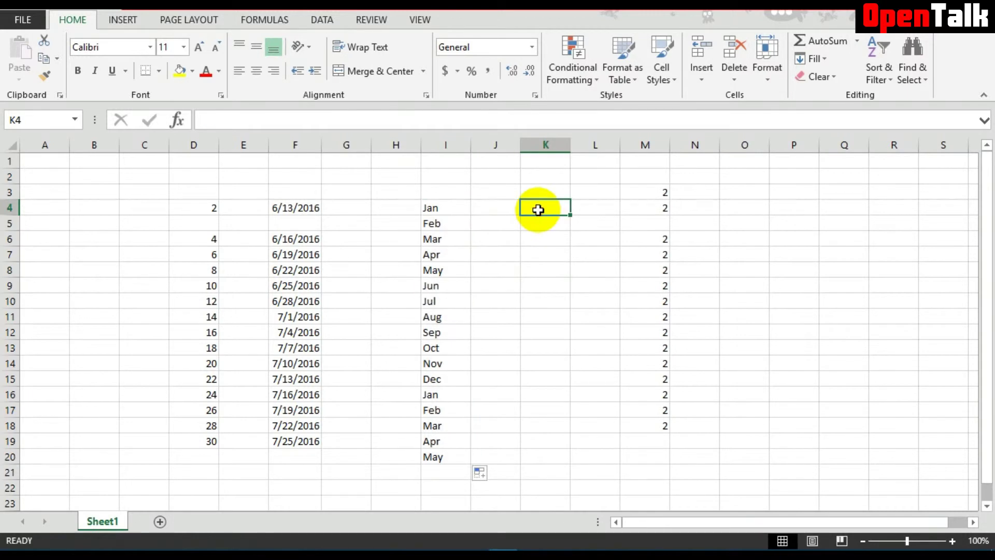
text(Product)
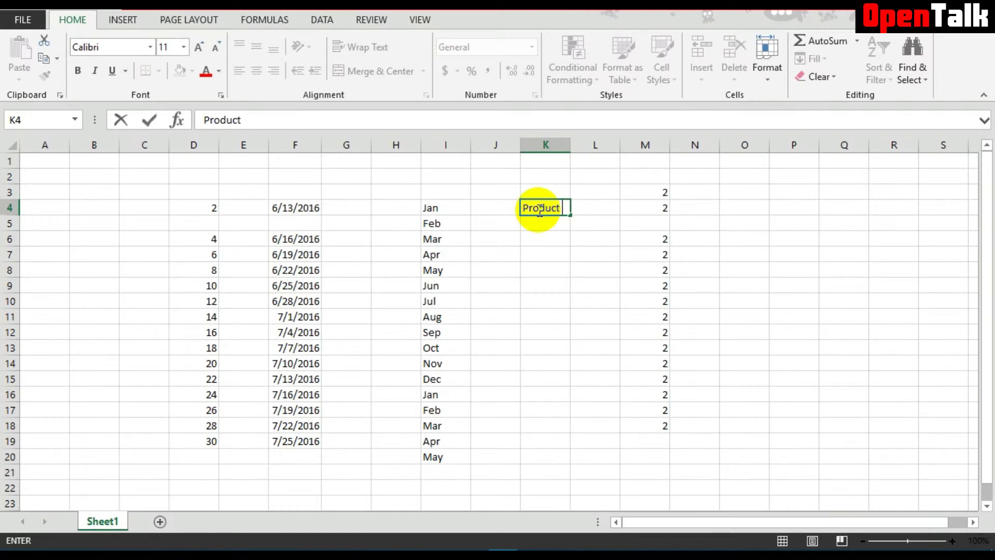
text(1)
key(Return)
click(559, 207)
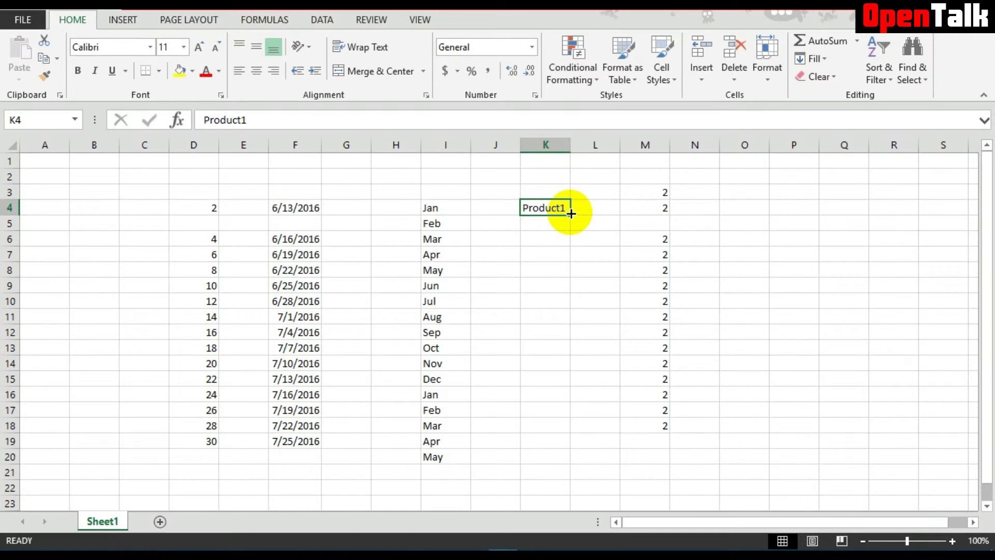
drag(571, 214, 539, 463)
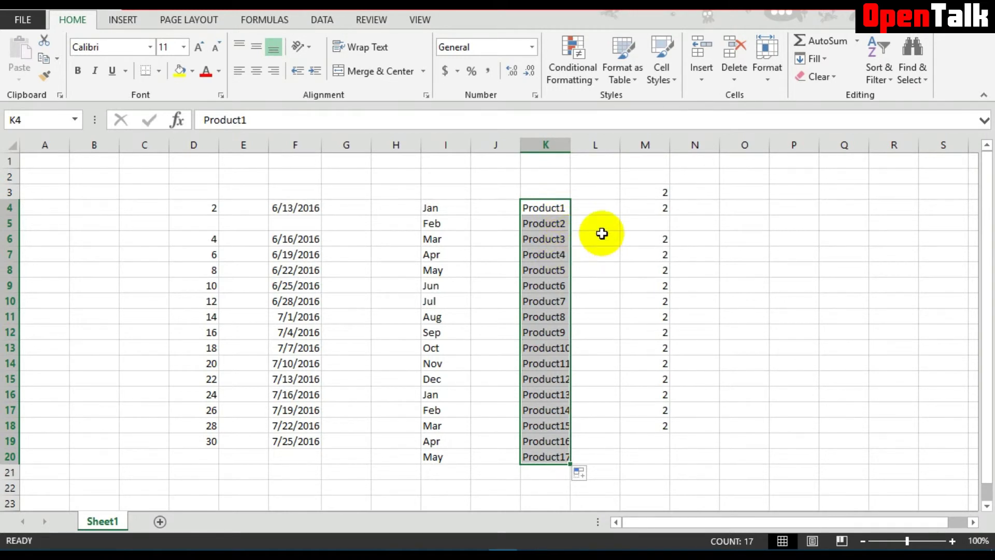
- Enter Friday in L4 and extend the weekday series down through L20
click(606, 211)
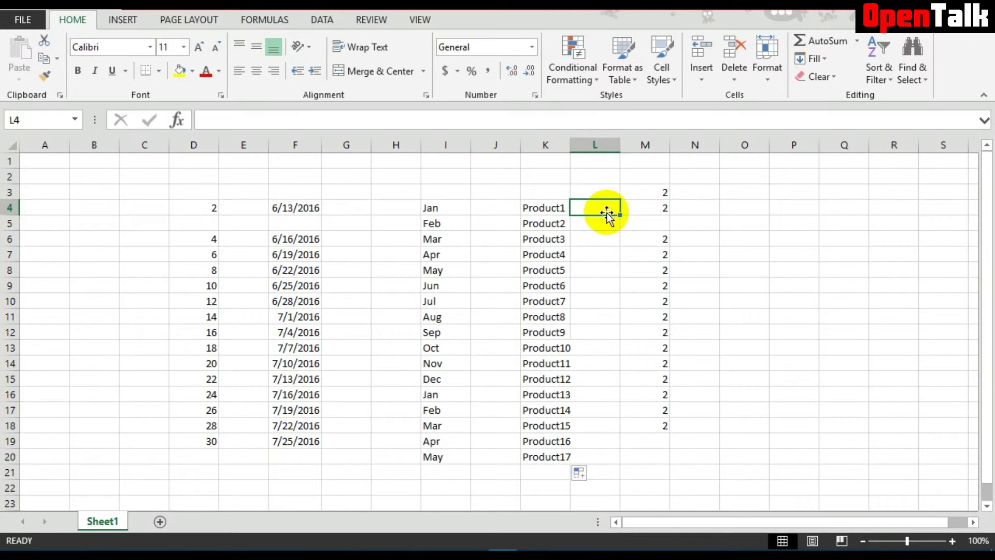
text(Friday)
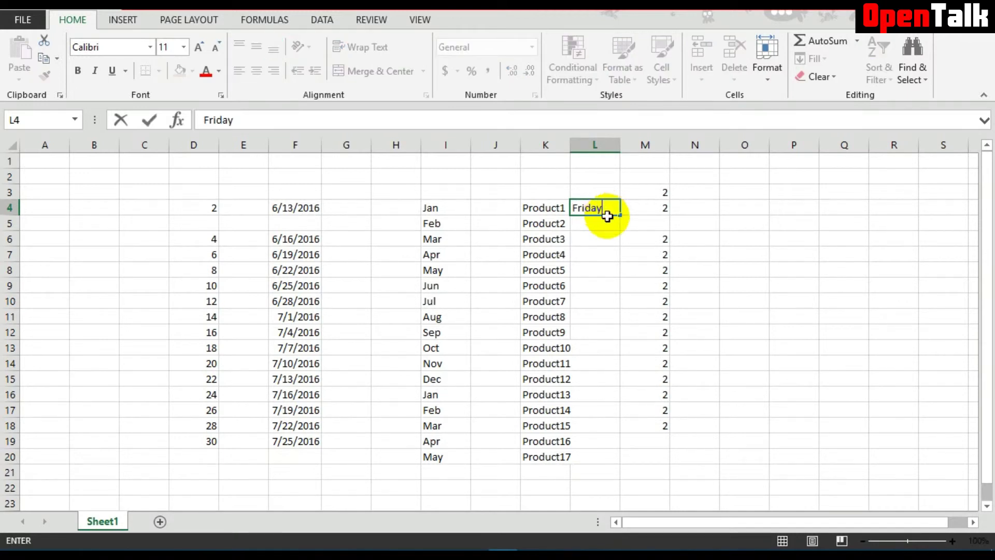
click(607, 225)
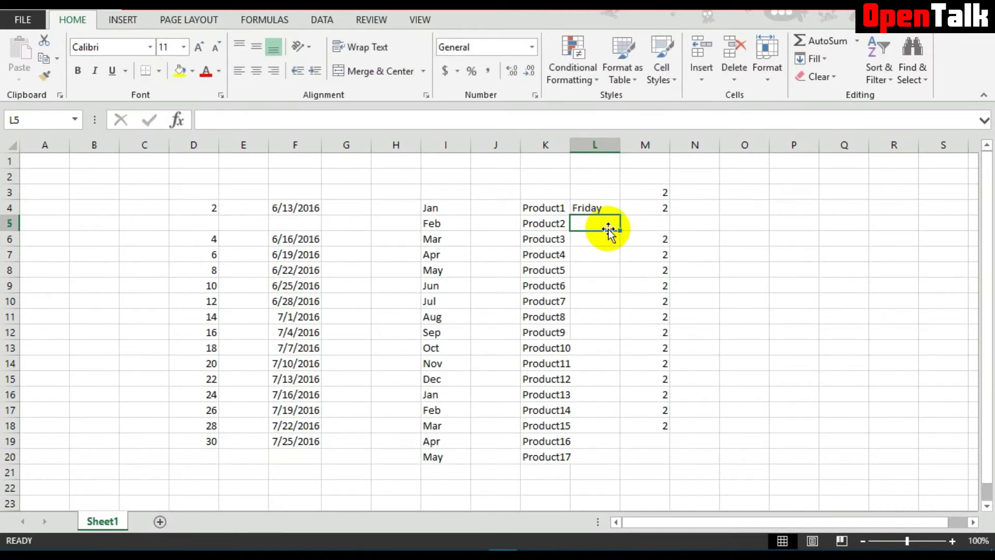
click(608, 210)
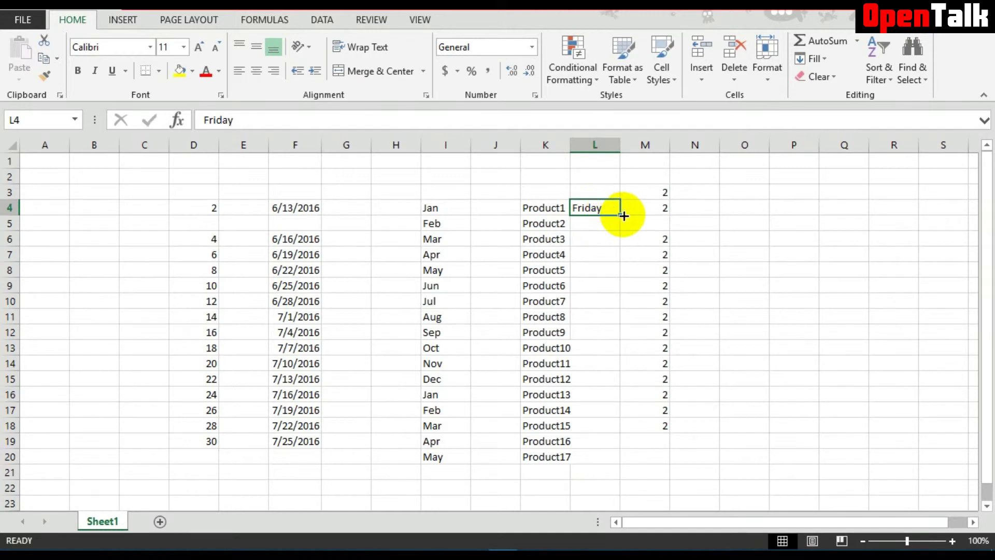
drag(620, 215, 588, 456)
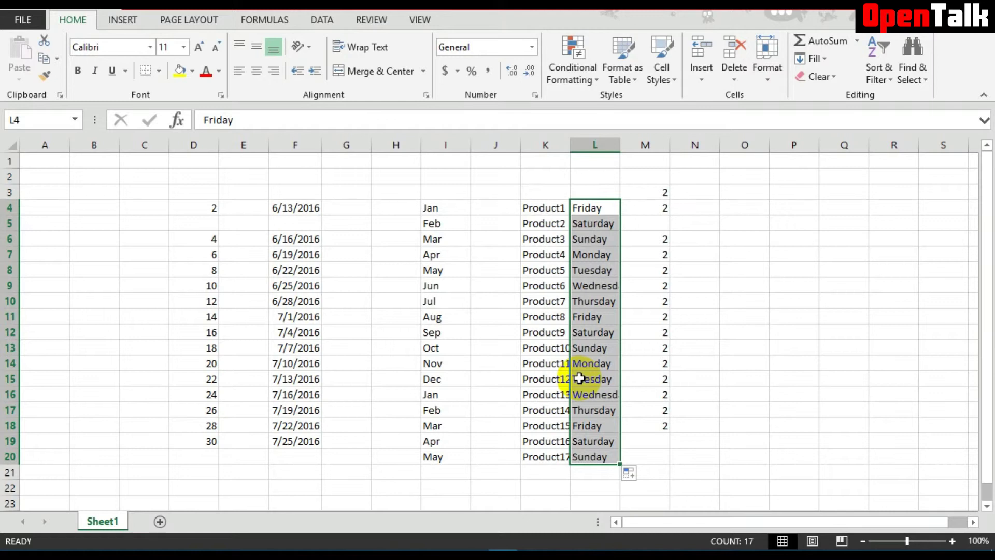
- Enter sun in B2 and extend the abbreviated weekday series across row 2 through J2
click(95, 175)
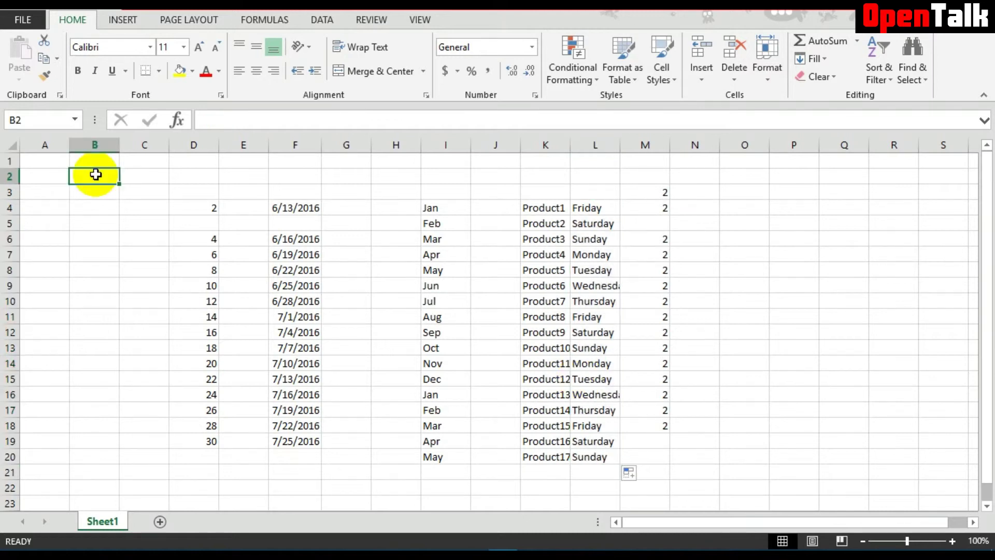
text(sun)
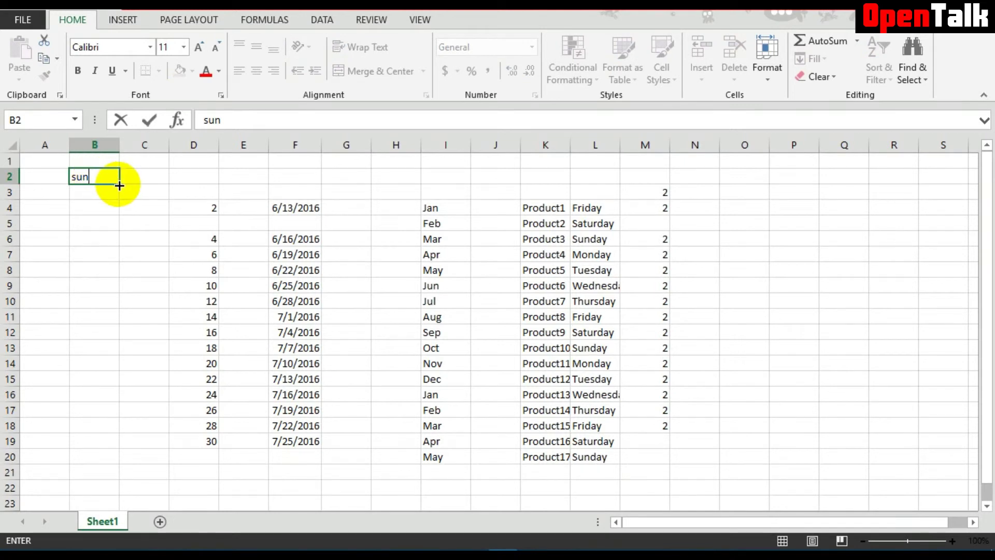
click(119, 186)
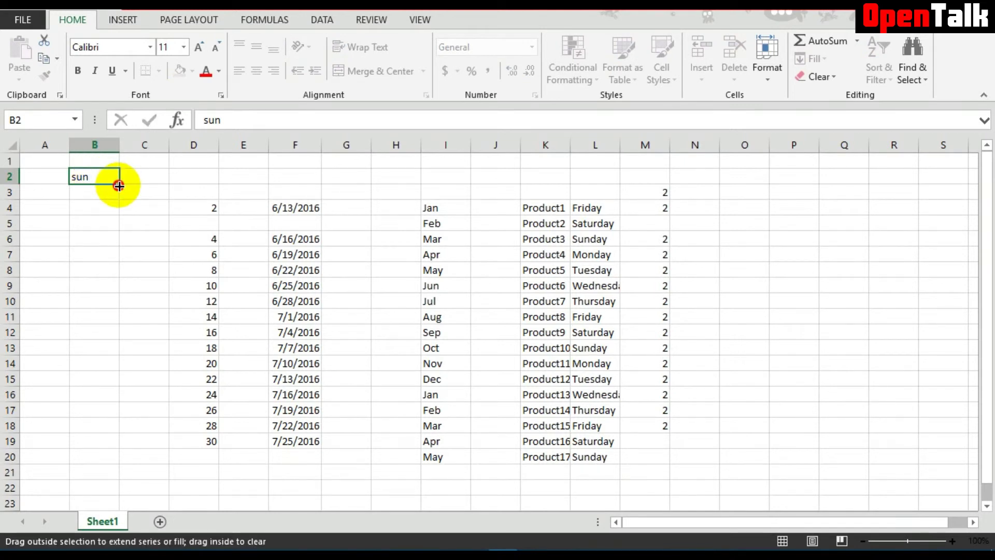
drag(119, 186, 542, 186)
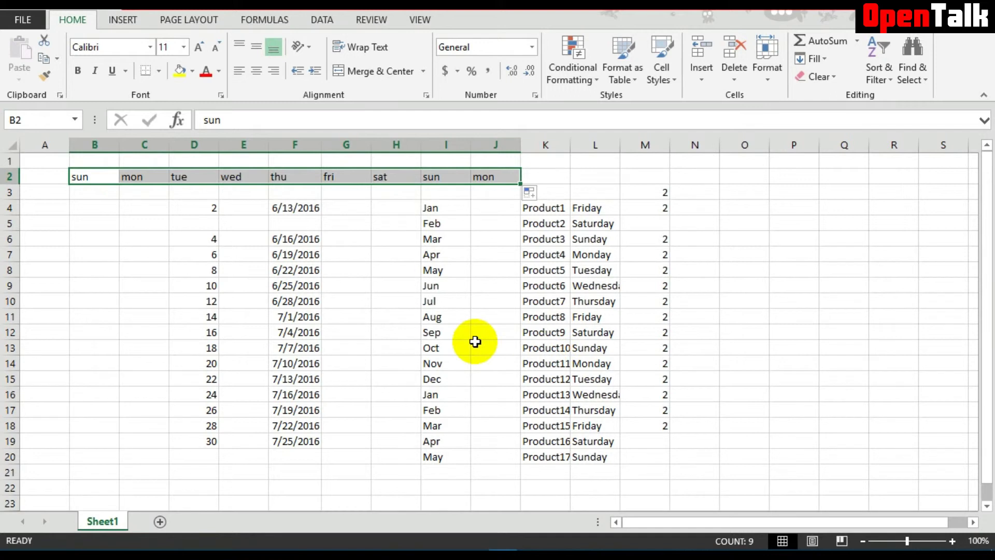
- Open the custom lists editor from the General section of the Advanced Excel options
click(39, 23)
click(54, 369)
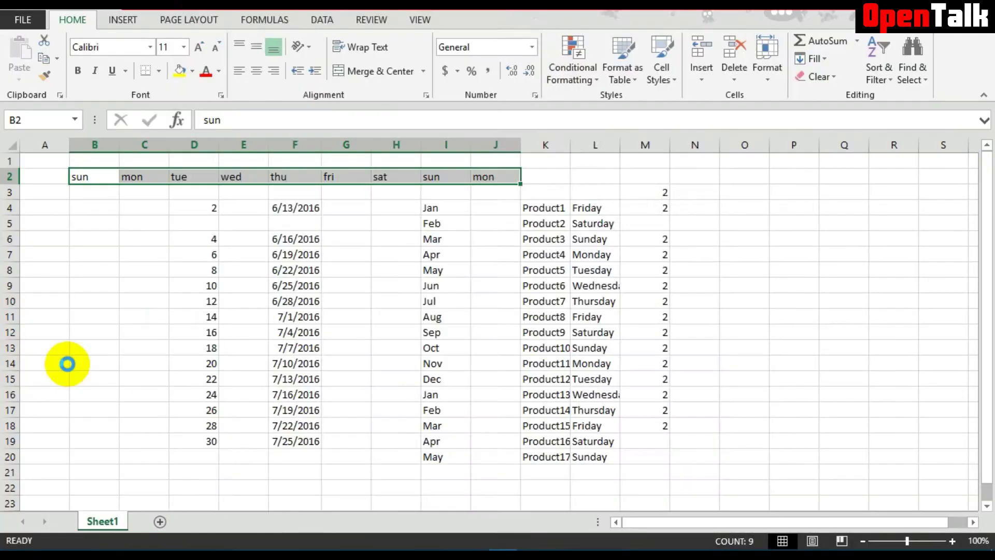
click(240, 152)
scroll(394, 166, down, 10)
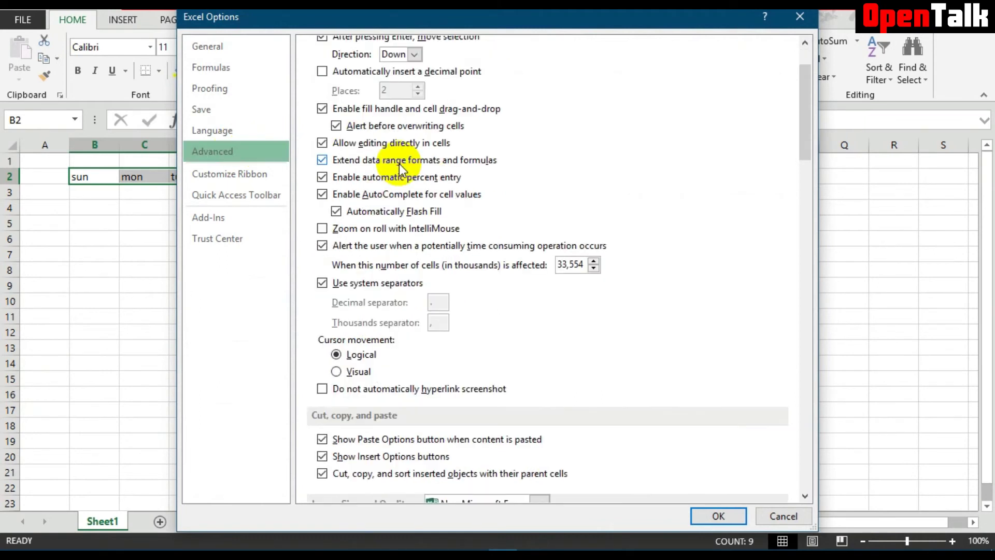
scroll(400, 174, down, 10)
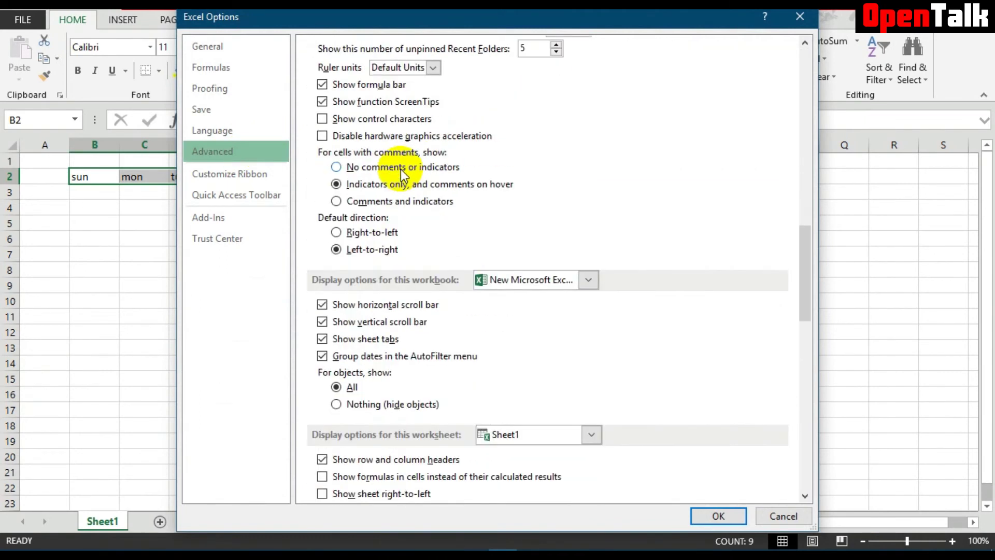
scroll(403, 176, down, 8)
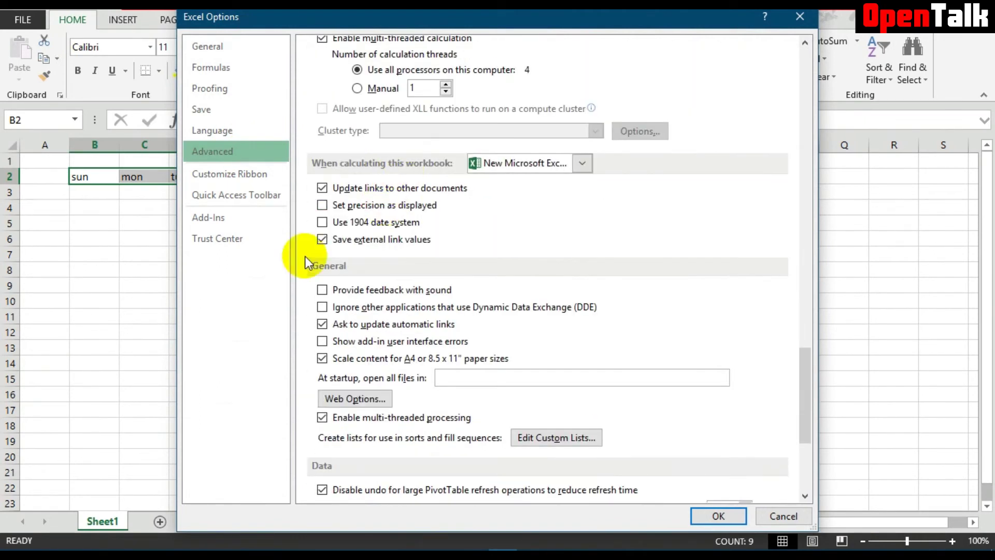
scroll(334, 199, down, 3)
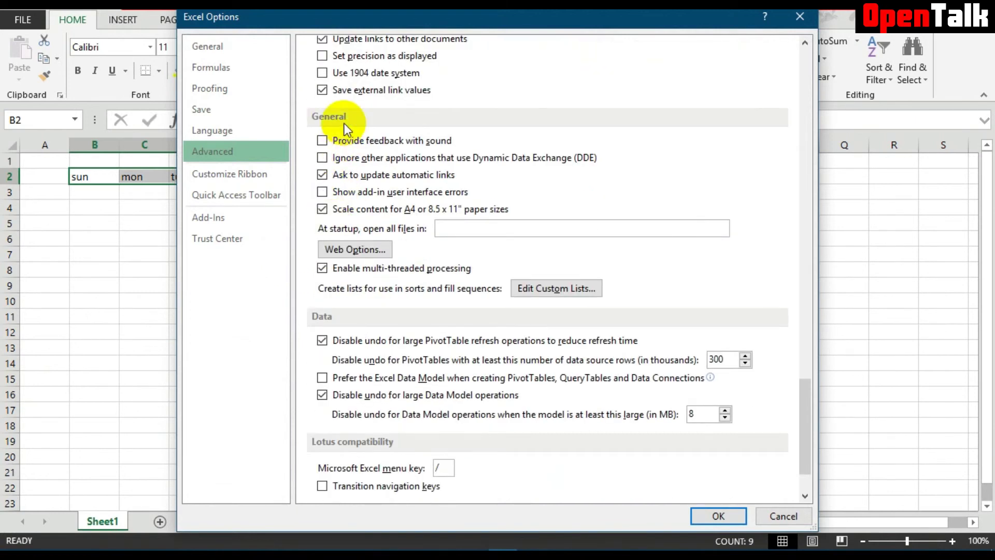
click(555, 290)
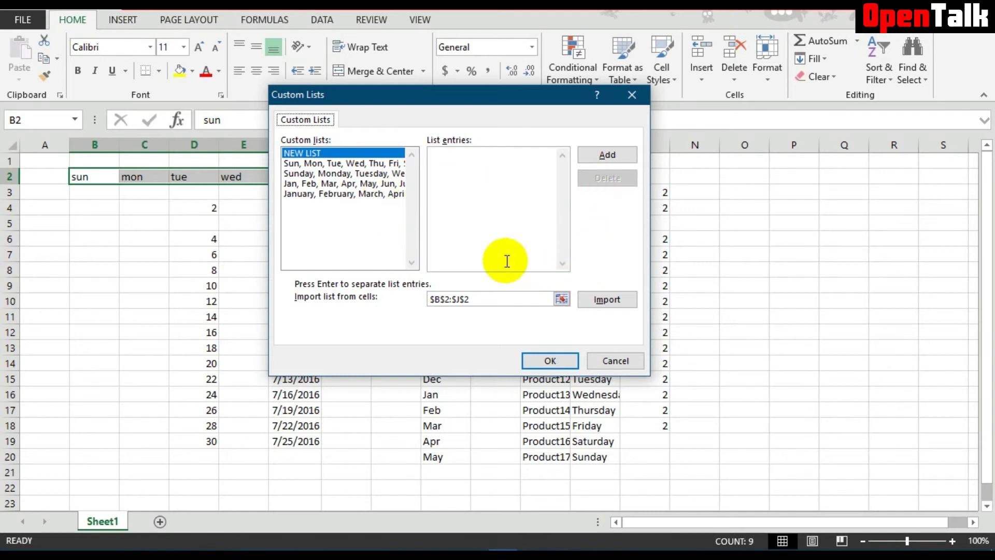
- Create a custom list with the entries Dhaka, faridpur, Madaripur and Barisal, and accept the options
click(604, 157)
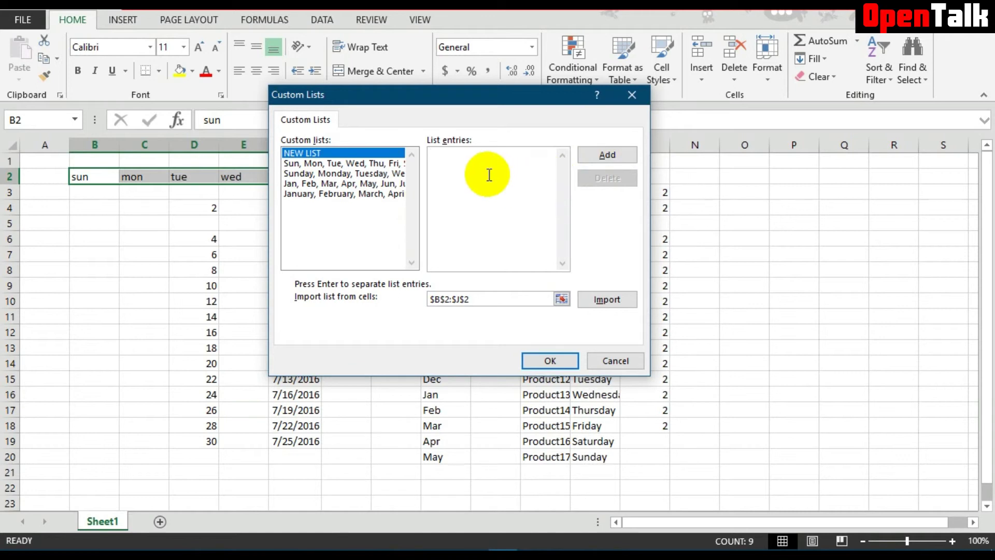
text(Dhaka )
text(faridp)
text(ur)
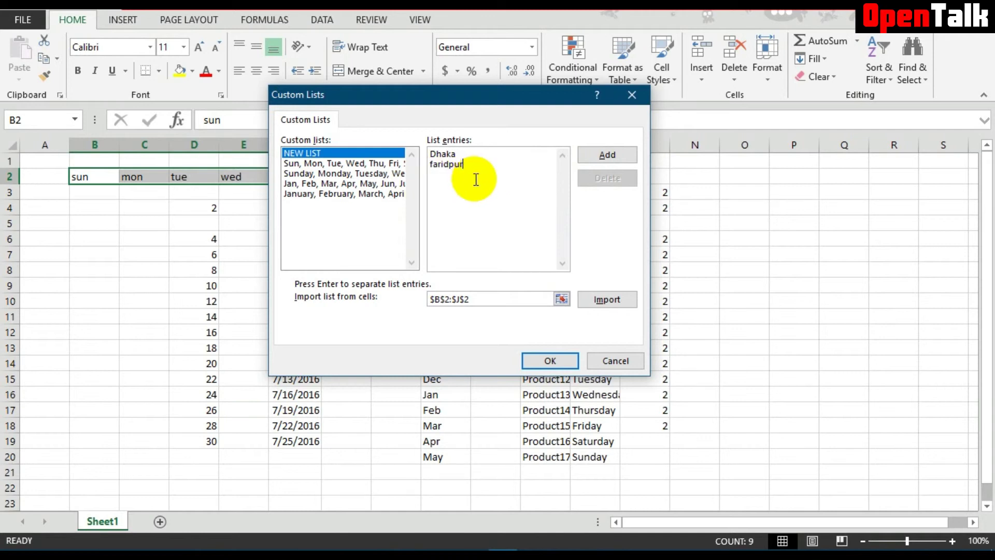
key(Return)
text(Madaripur )
text(Barisal)
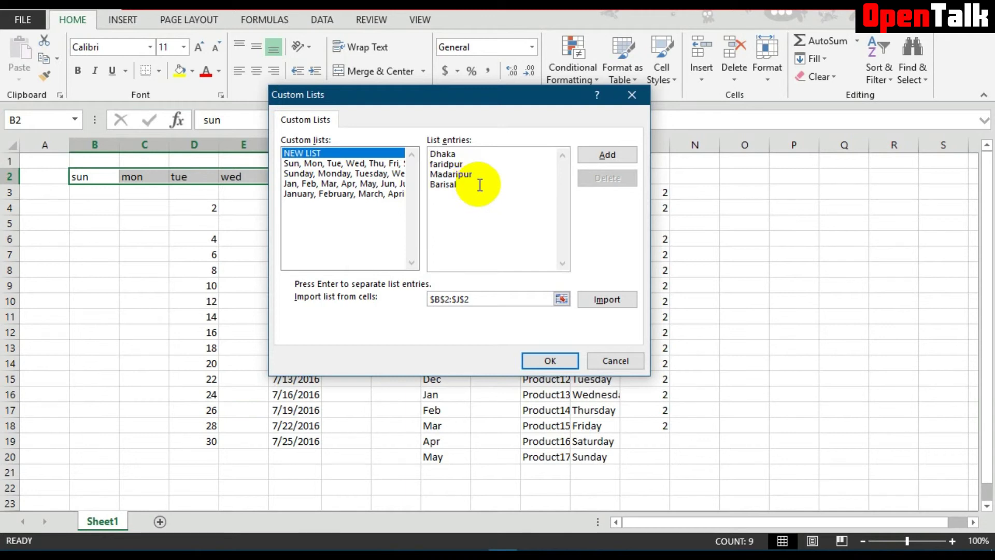
click(556, 359)
click(732, 520)
- Enter Dhaka in O2 and extend the custom city list down through O13
click(746, 286)
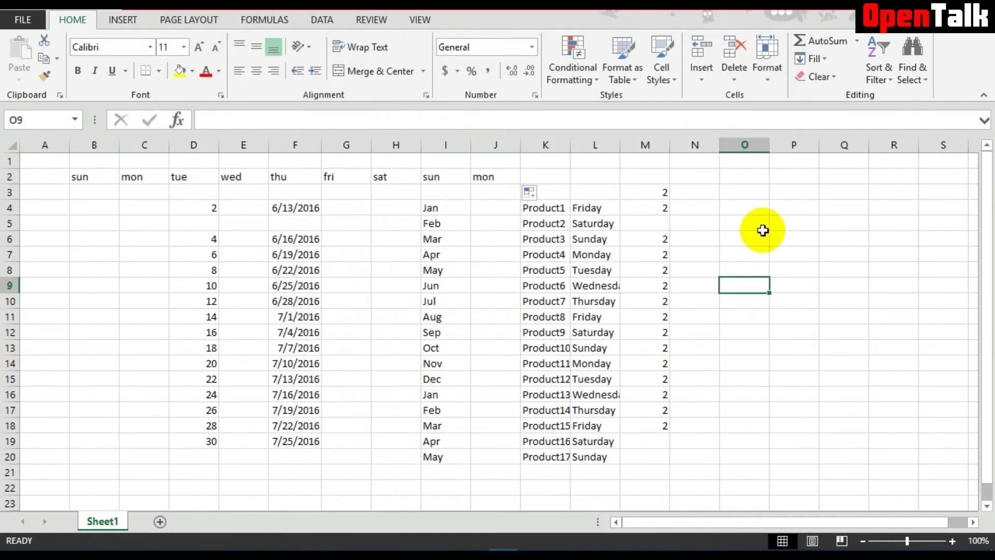
click(748, 178)
text(Dhaka)
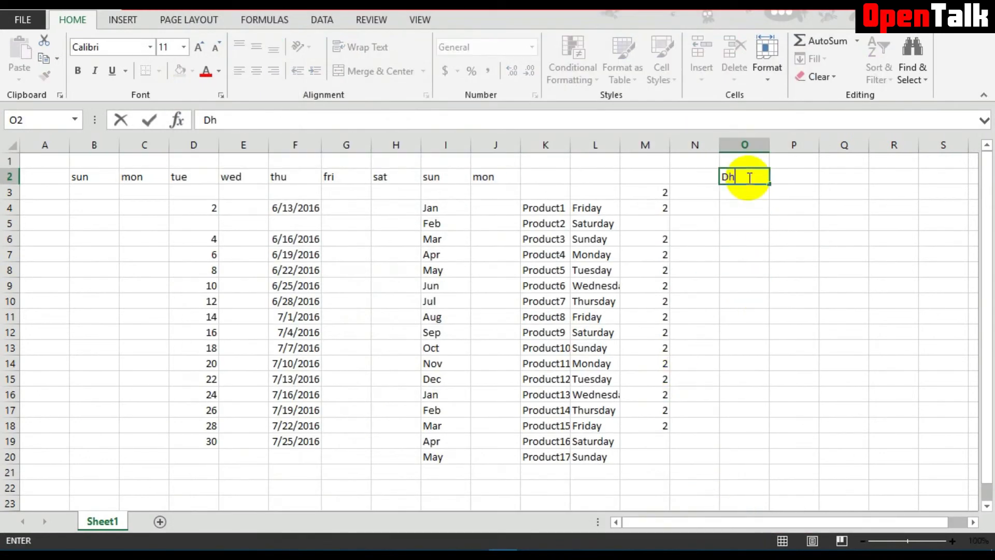
click(760, 268)
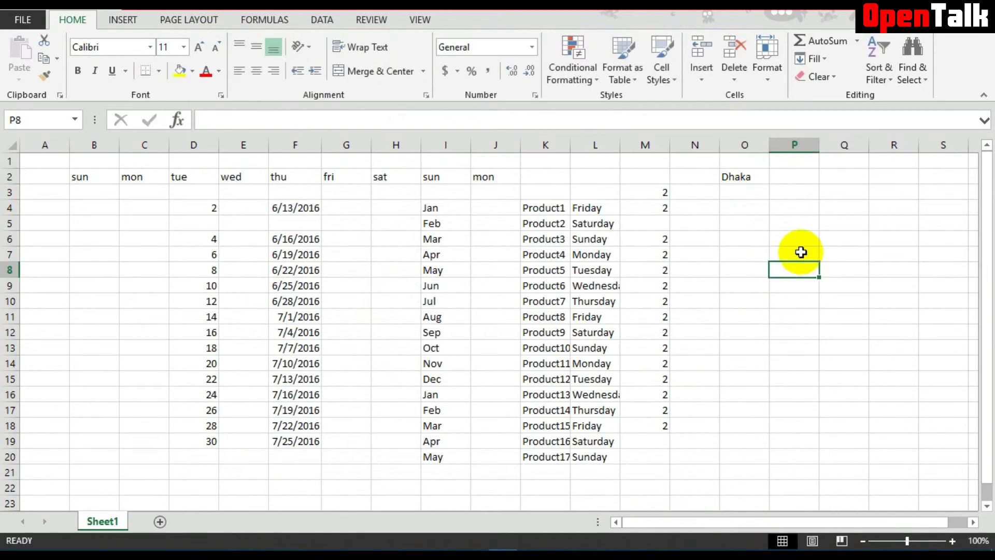
click(760, 176)
drag(768, 183, 758, 347)
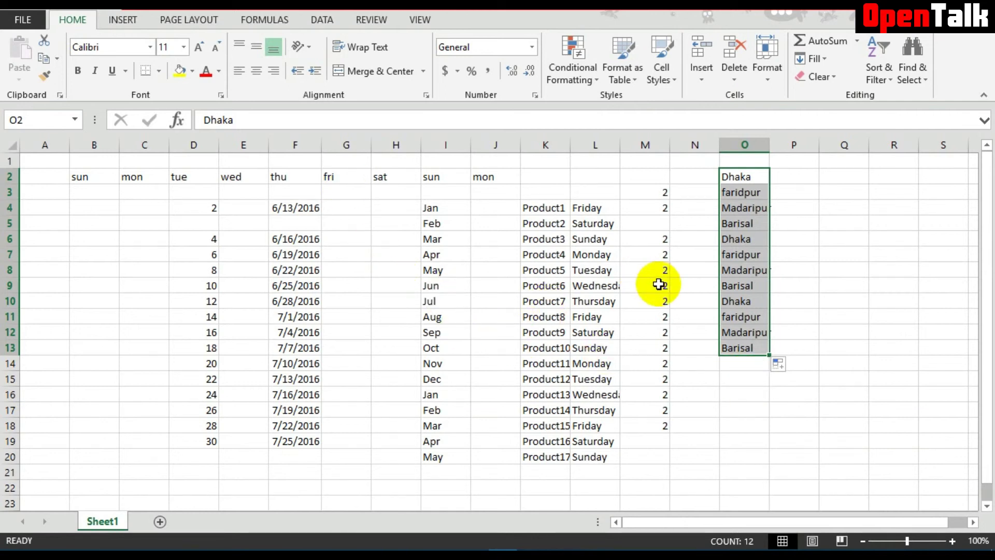
- Hide column F and row 10
right_click(306, 146)
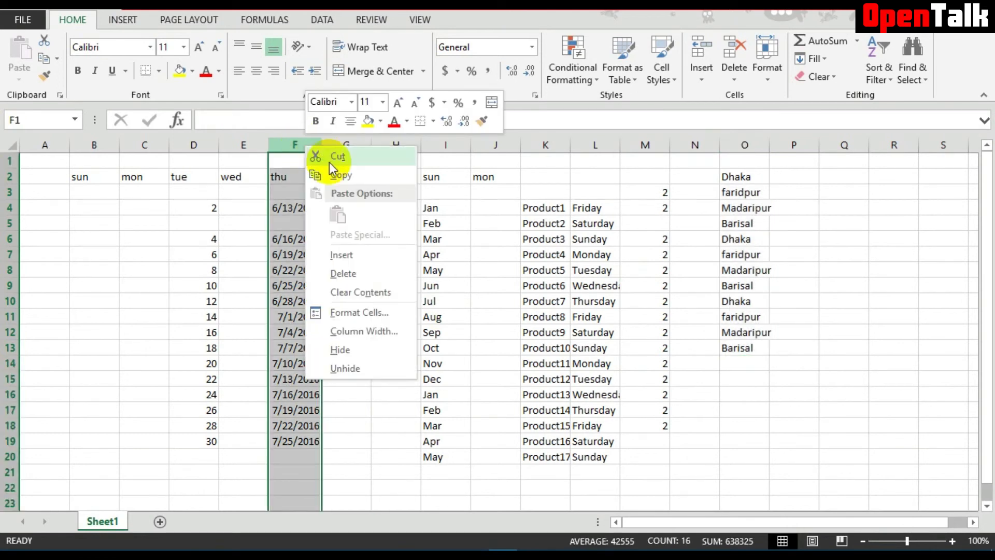
click(352, 349)
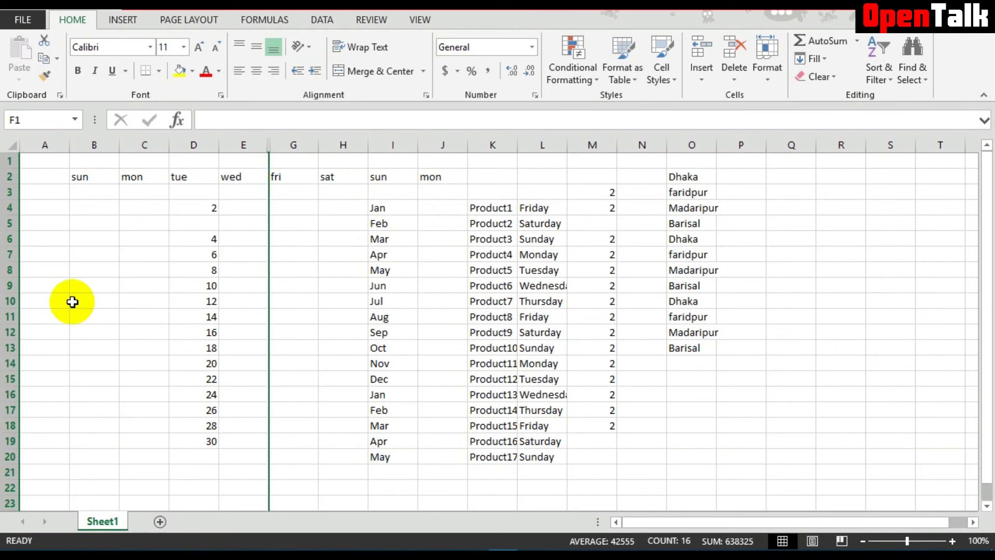
right_click(4, 302)
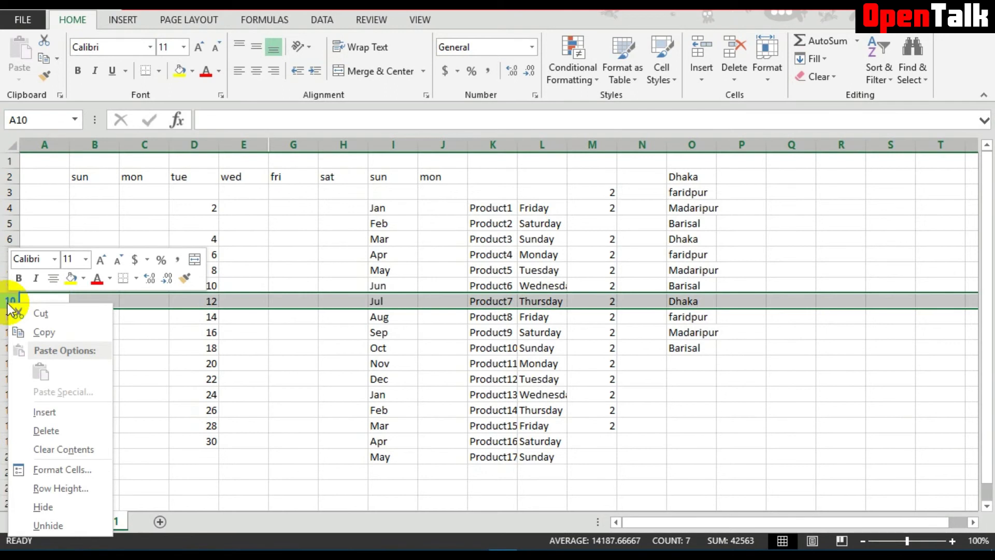
click(63, 504)
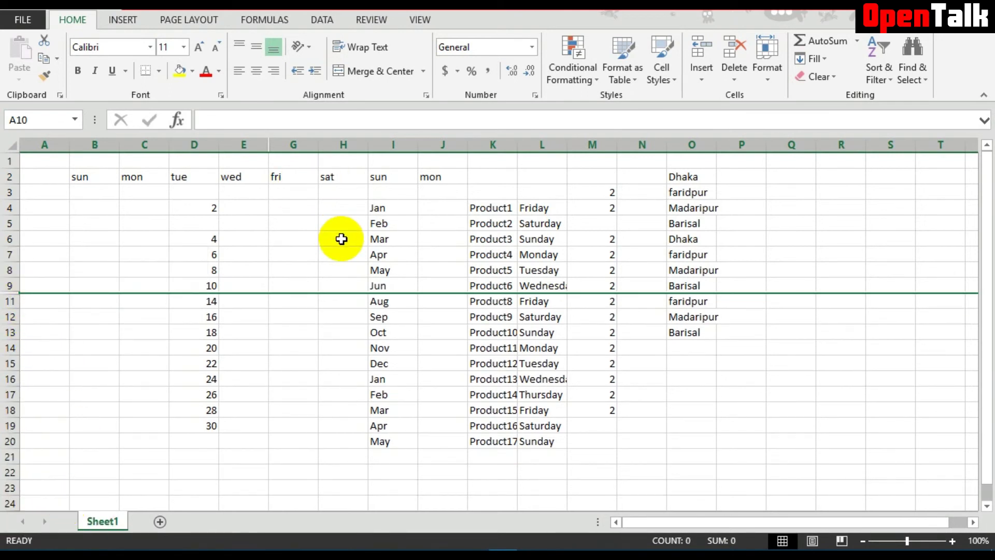
- Unhide column F by selecting its neighbouring columns E through G
click(275, 145)
drag(251, 147, 286, 143)
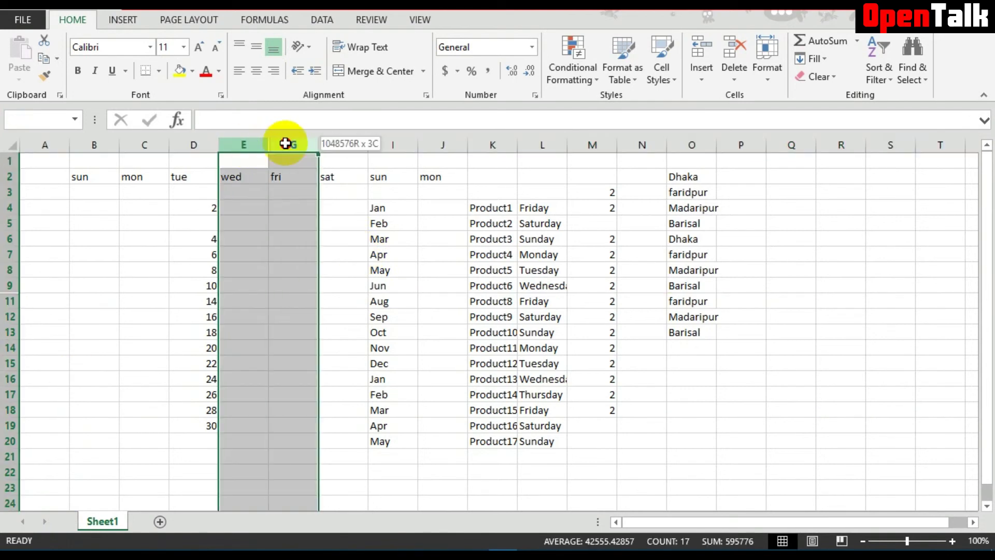
right_click(286, 144)
click(345, 369)
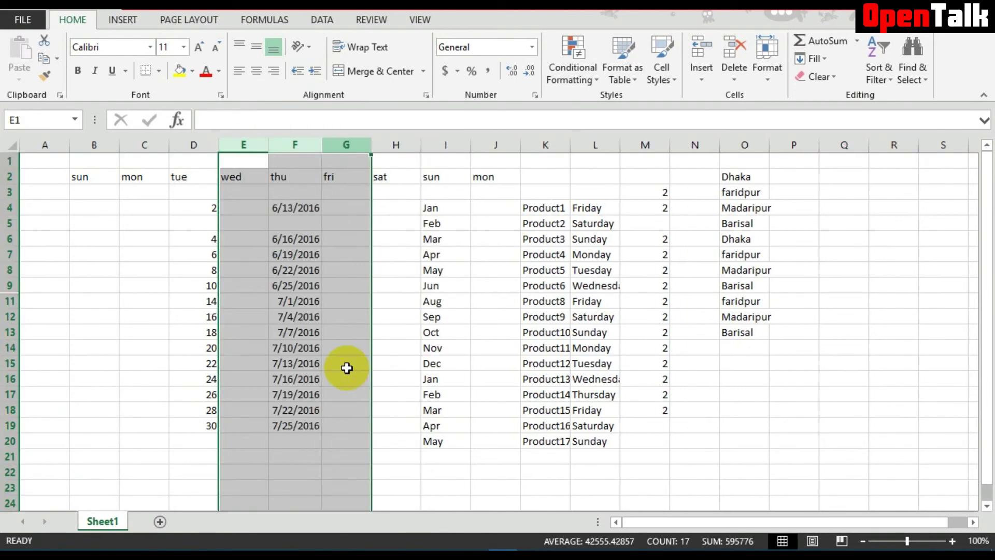
- Unhide row 10 by selecting its neighbouring rows 9 through 11
click(9, 281)
drag(8, 285, 7, 299)
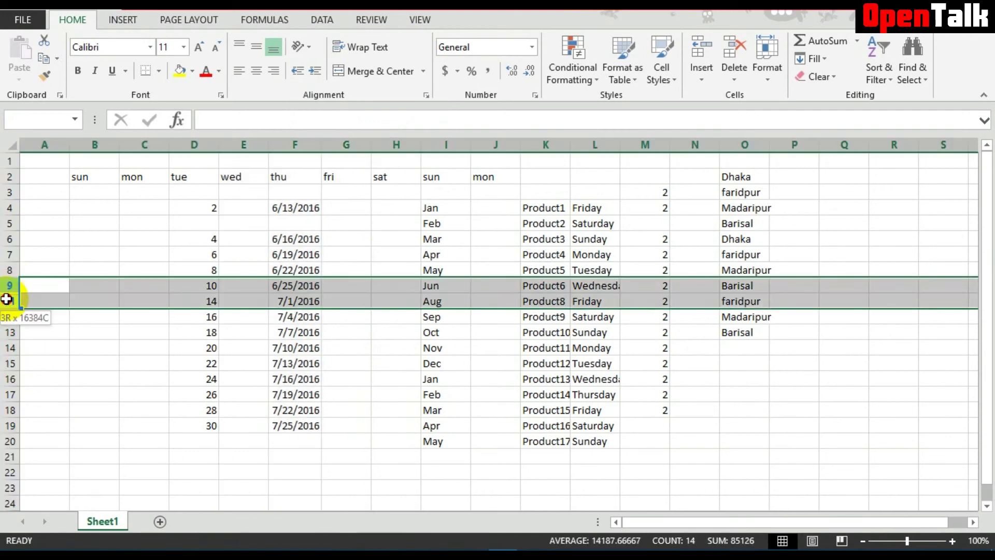
right_click(6, 299)
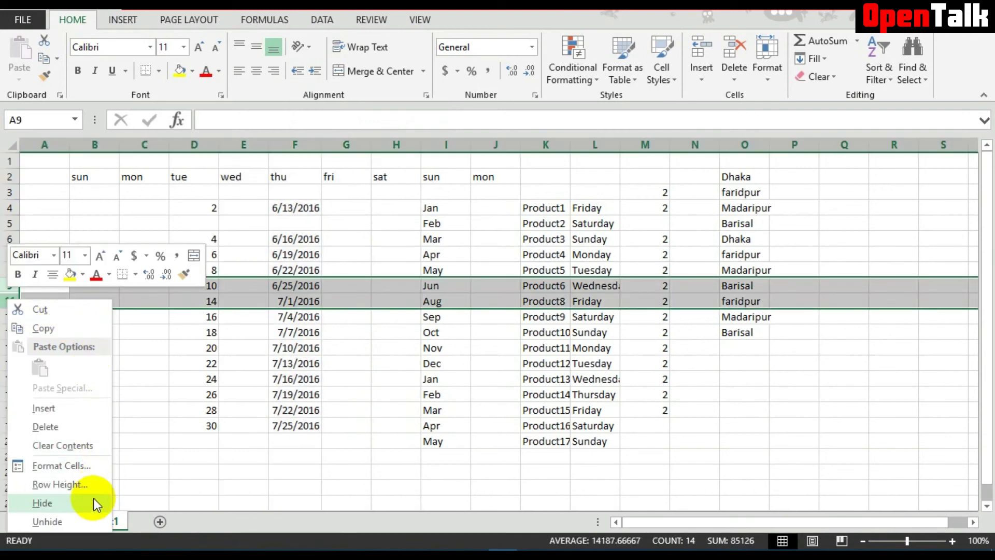
click(82, 523)
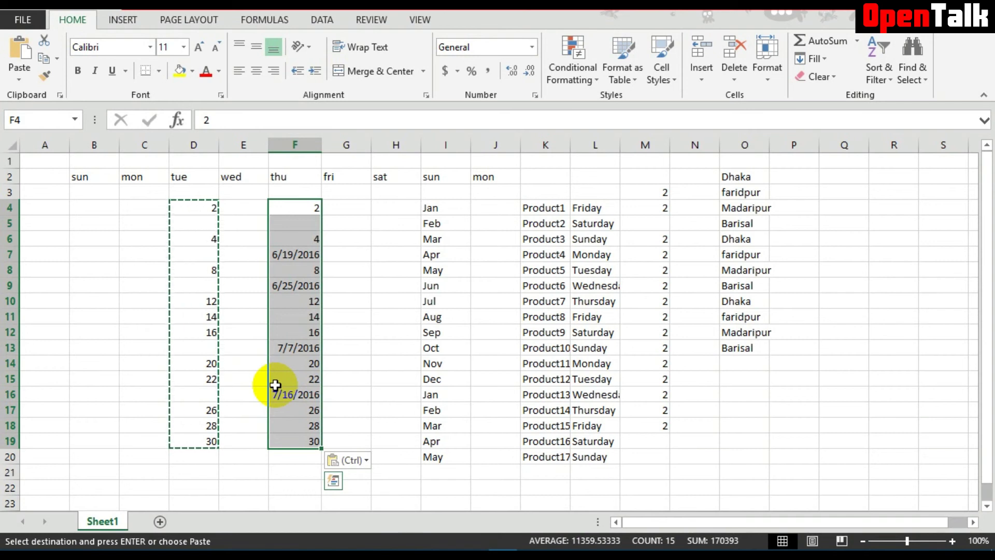
- Copy the month list in I4:I20
drag(433, 208, 427, 460)
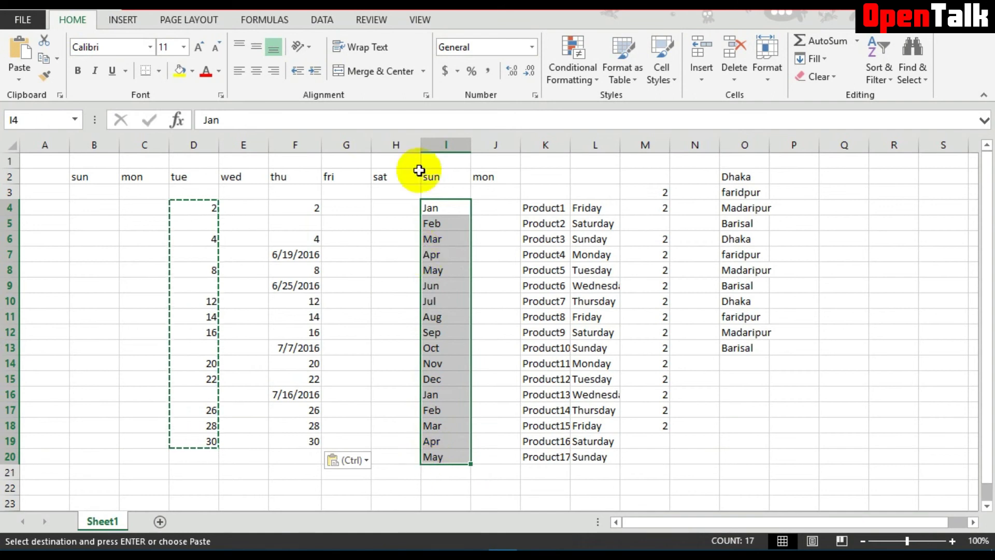
right_click(449, 244)
click(483, 265)
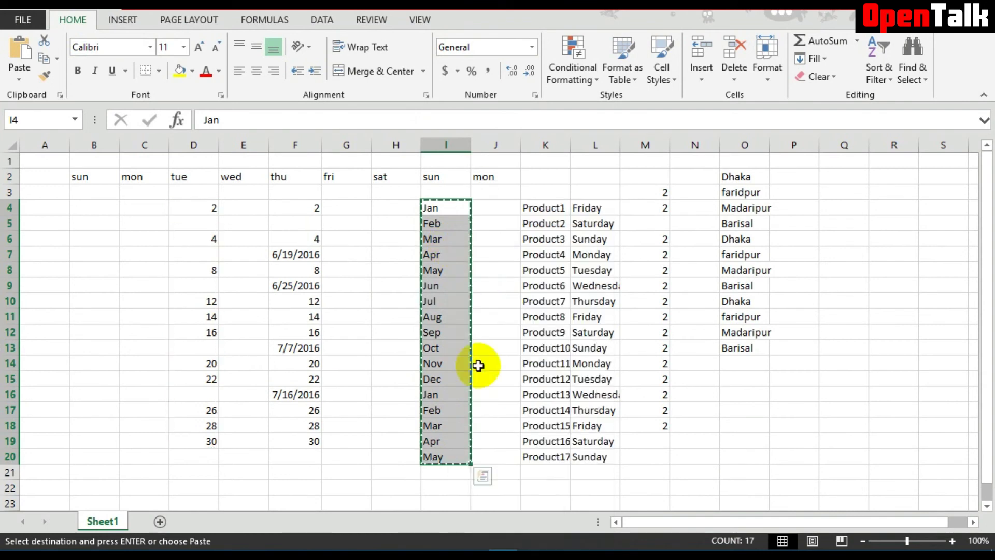
- Paste the copied months transposed across row 23 starting at C23, using Paste Special
scroll(284, 406, down, 1)
click(147, 459)
drag(185, 464, 605, 456)
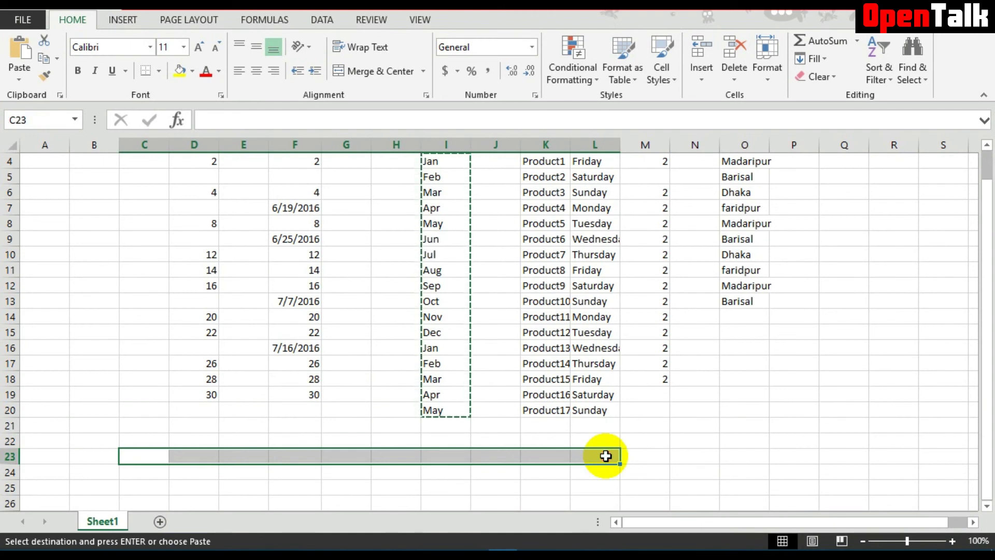
right_click(516, 456)
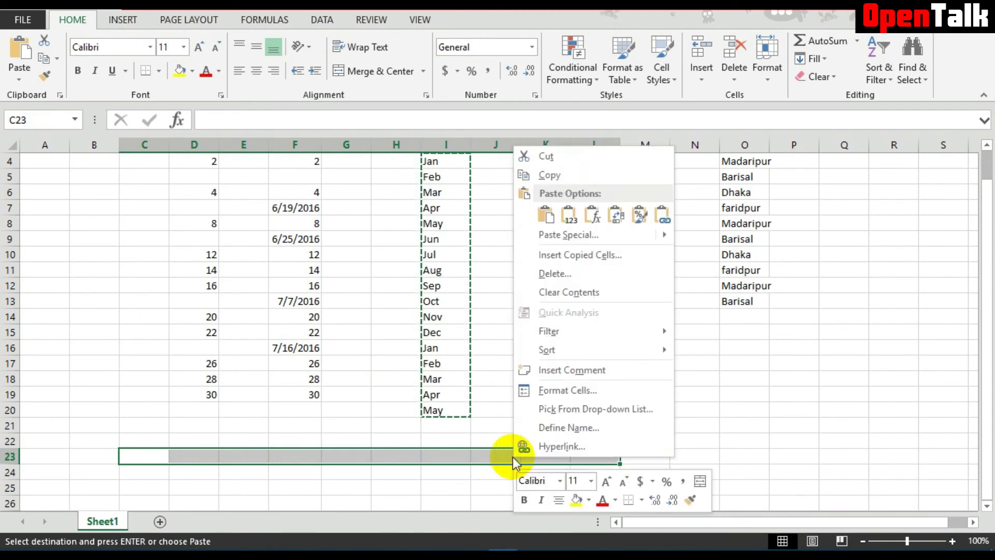
click(565, 235)
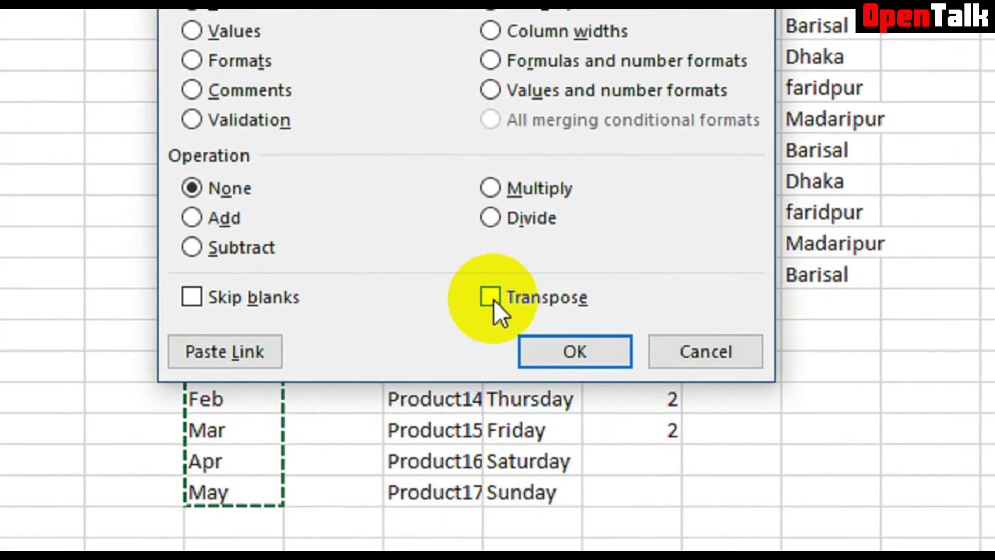
click(492, 299)
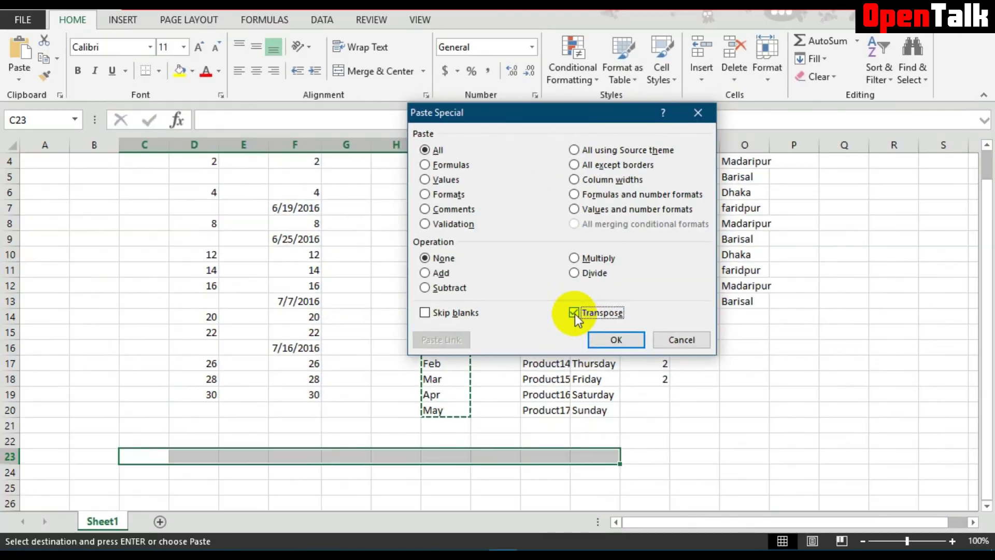
click(616, 340)
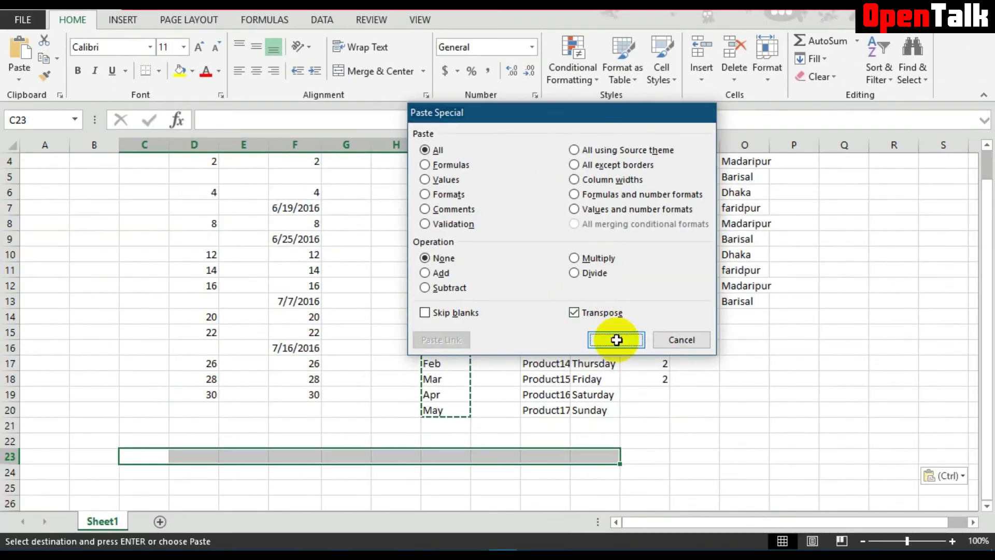
scroll(448, 321, up, 1)
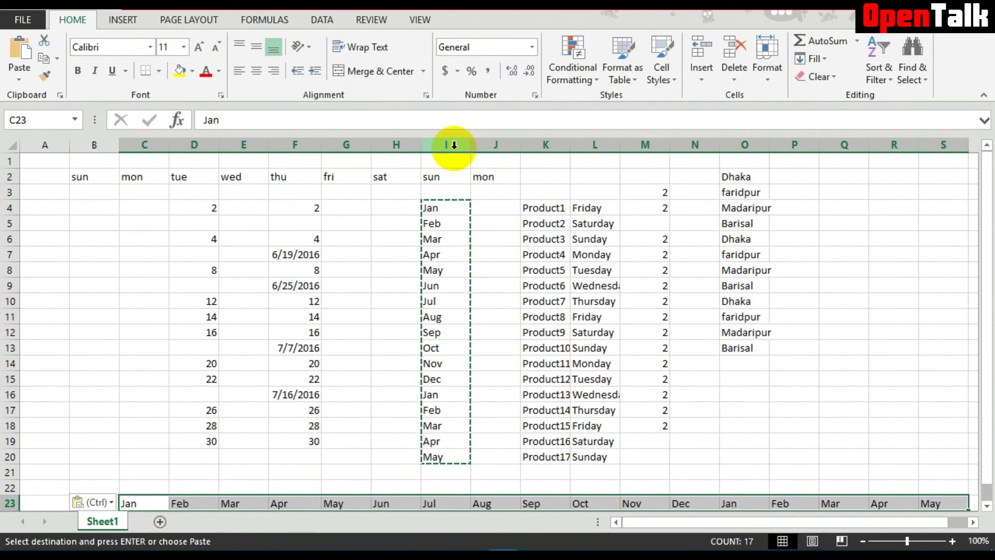
scroll(155, 444, down, 1)
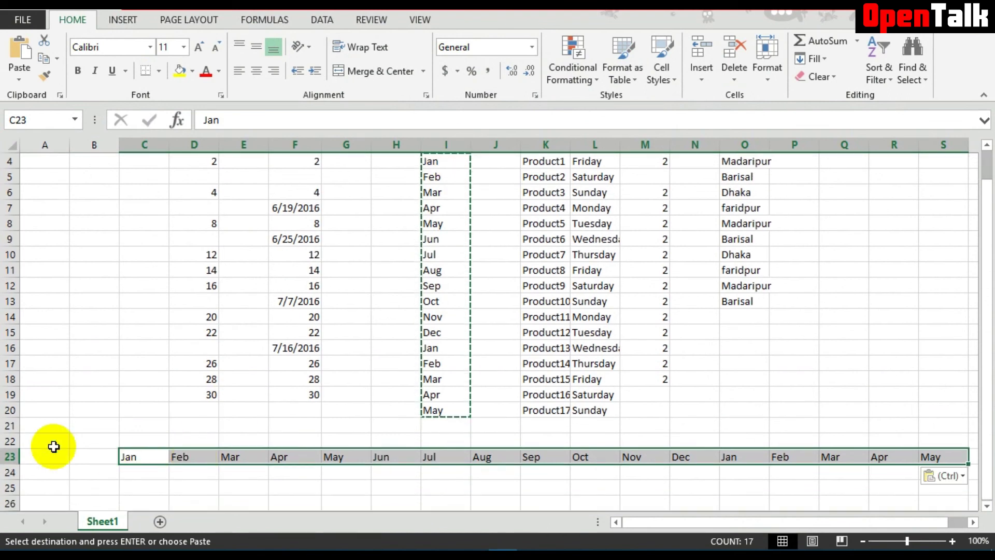